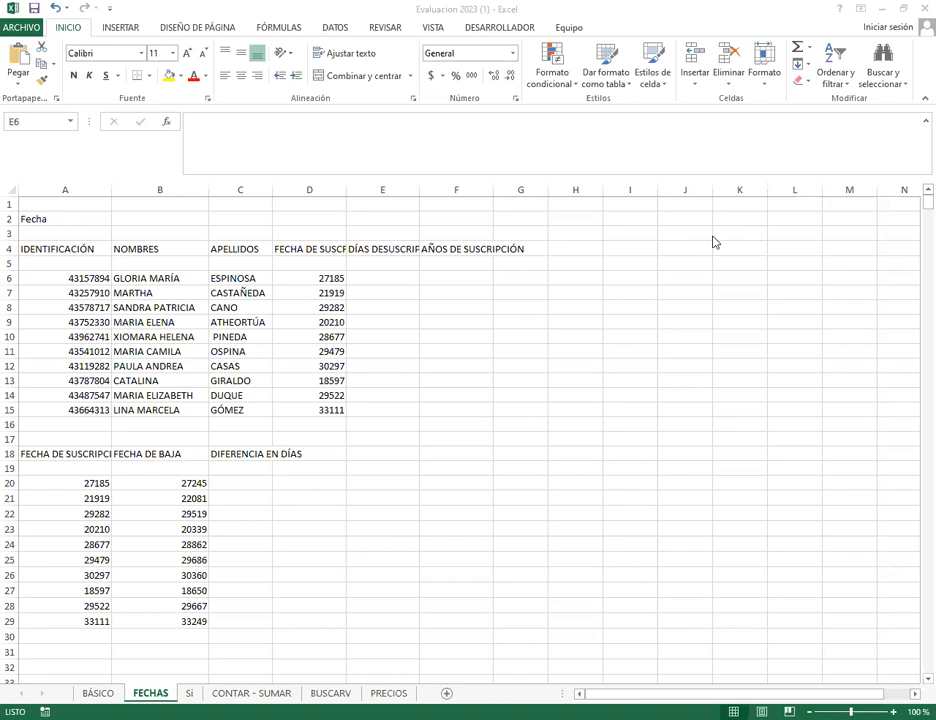
Enter the formula =hoy() in cell B2 beside the Fecha label on the FECHAS sheet
left_click(194, 221)
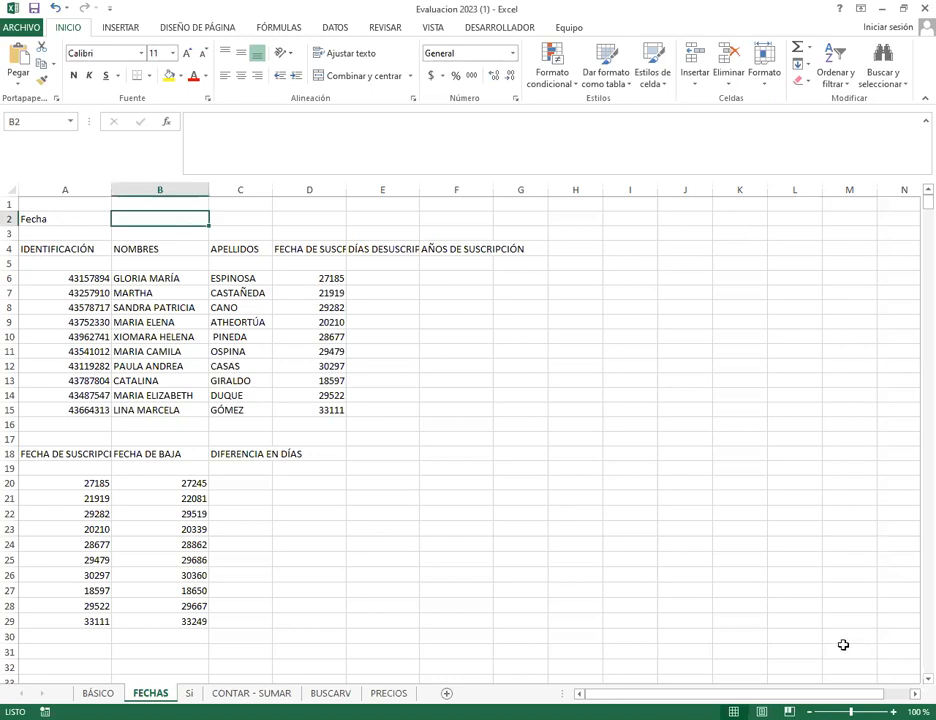
scroll(654, 551, "up", 4, "ctrl")
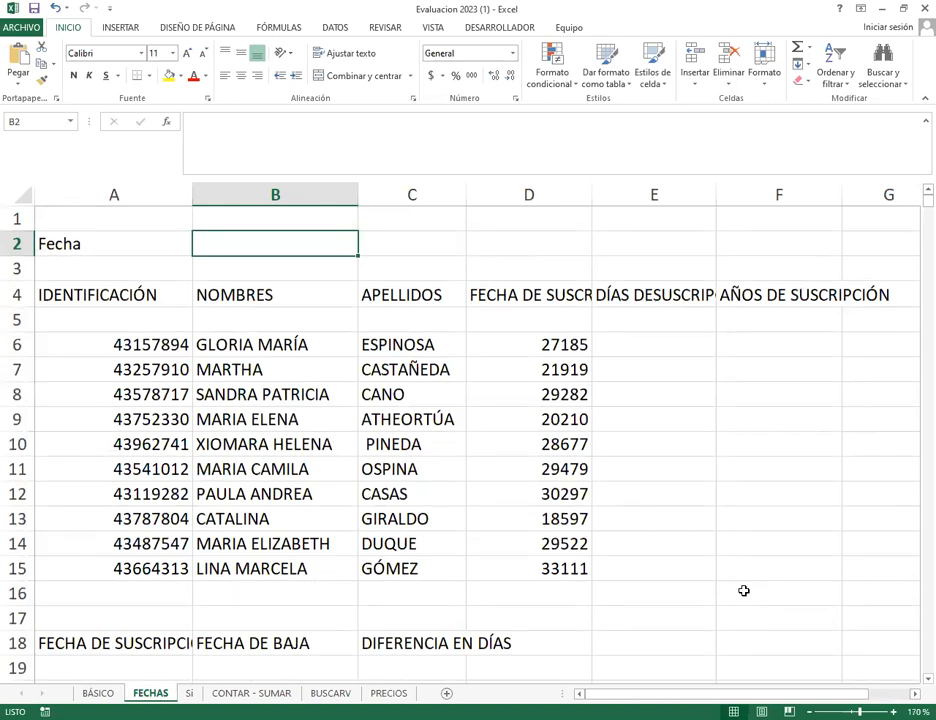
type("=h")
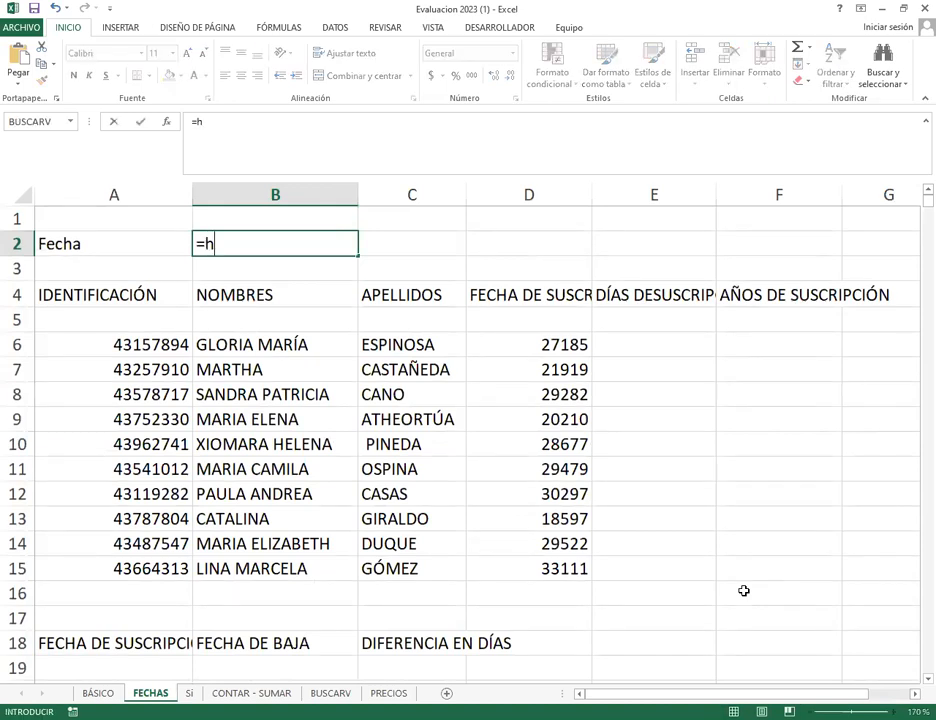
type("oy")
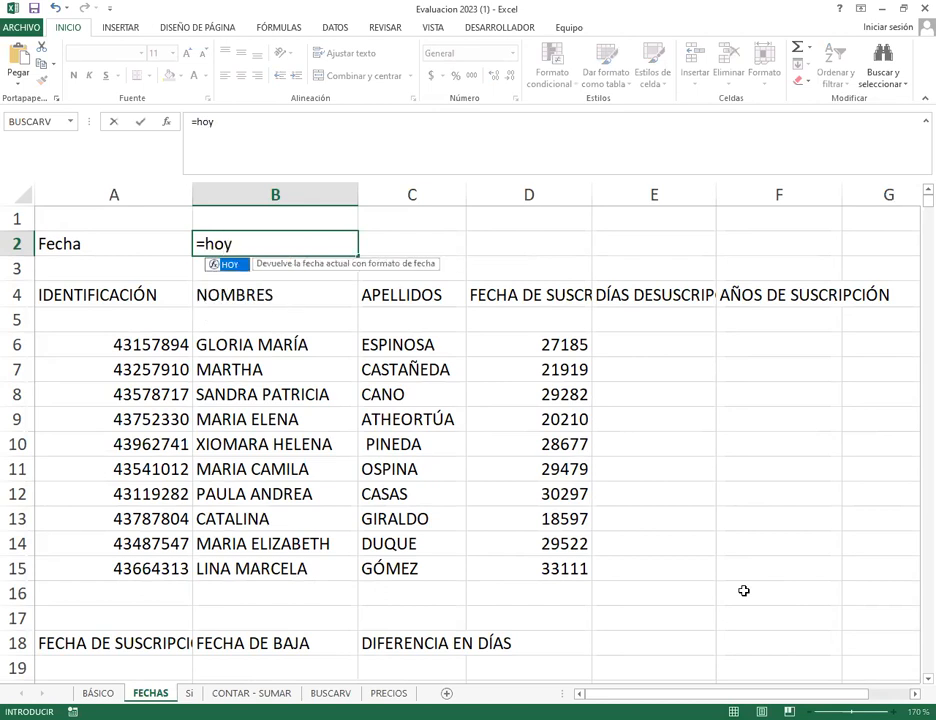
type("()")
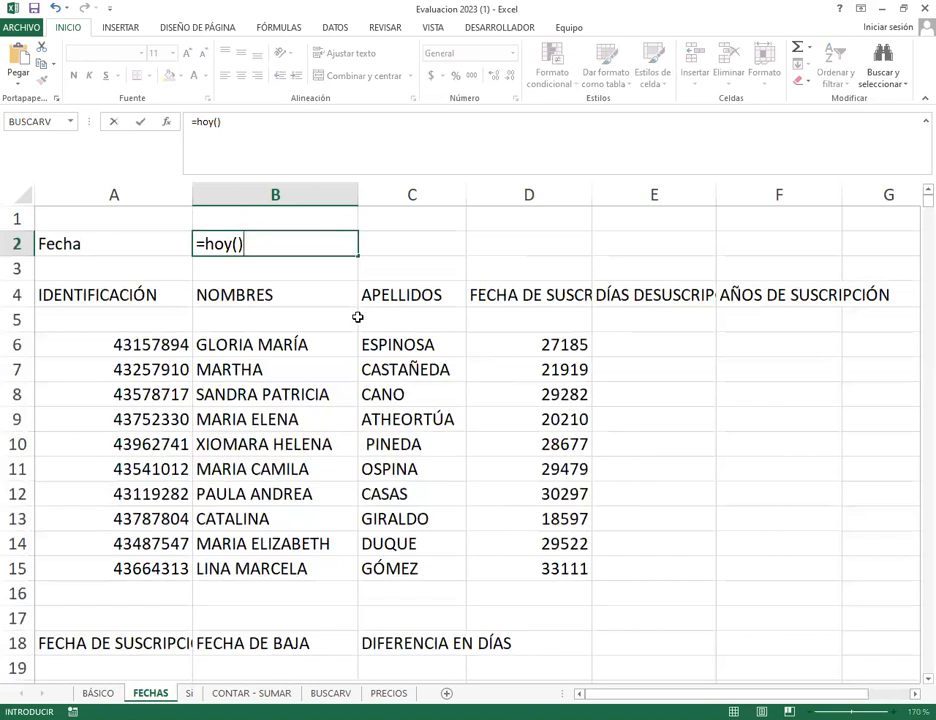
key("Return")
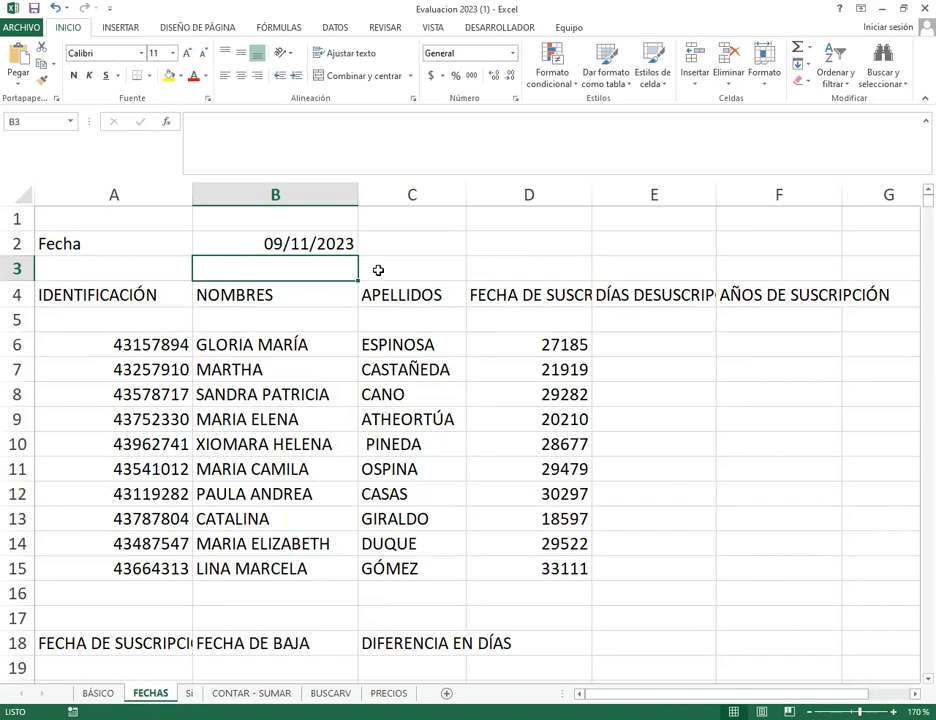
Apply the Fecha corta number format to the subscription dates in D6:D15
left_click_drag(532, 348, 500, 569)
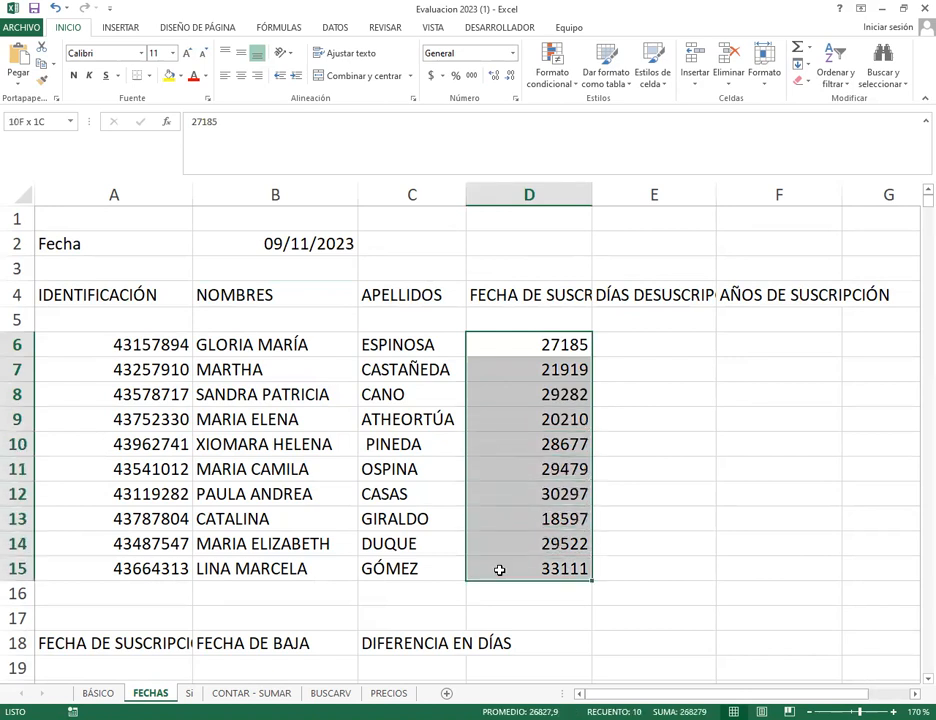
left_click_drag(500, 569, 500, 569)
left_click_drag(408, 88, 521, 93)
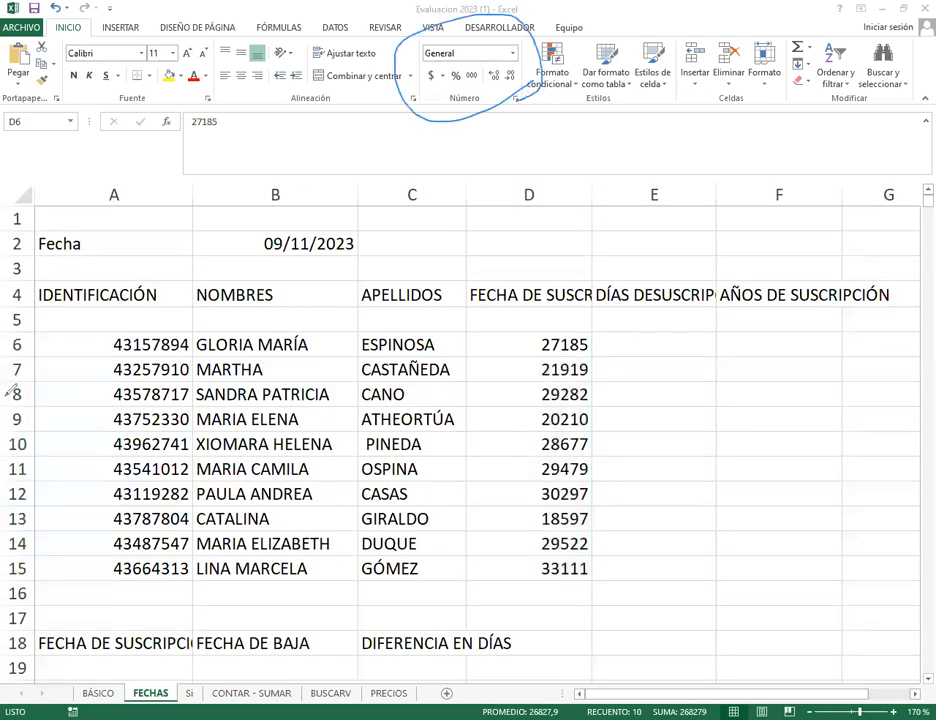
left_click(2, 196)
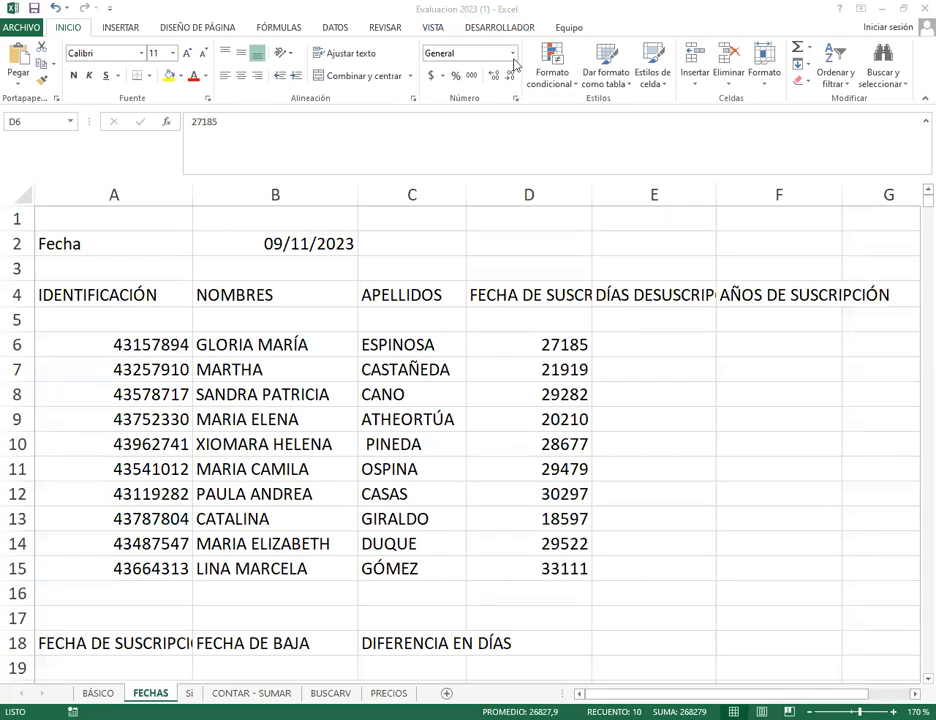
left_click(513, 55)
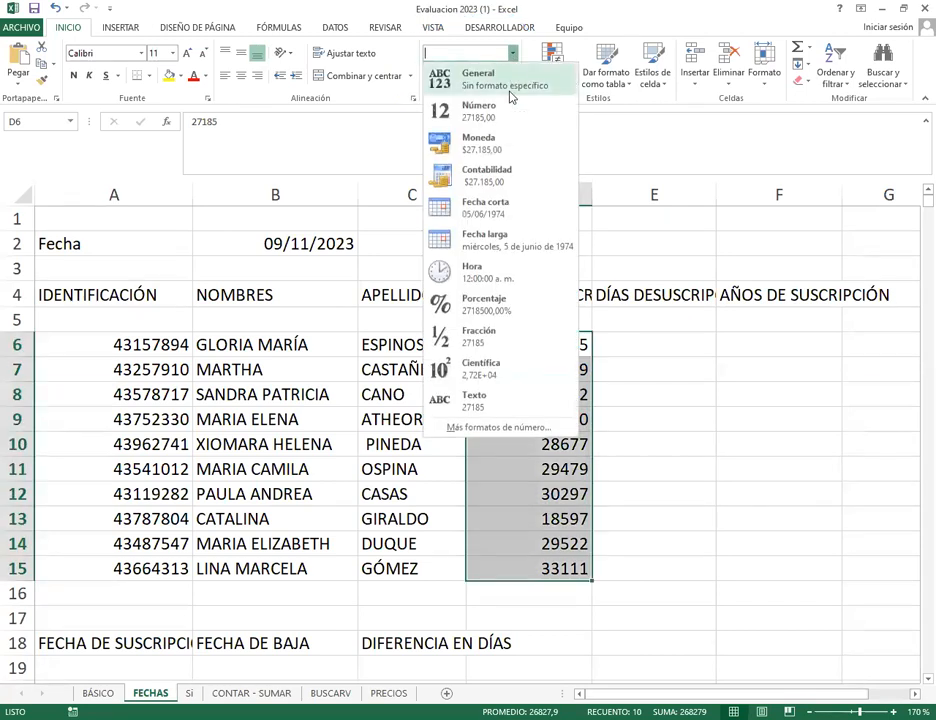
left_click(489, 219)
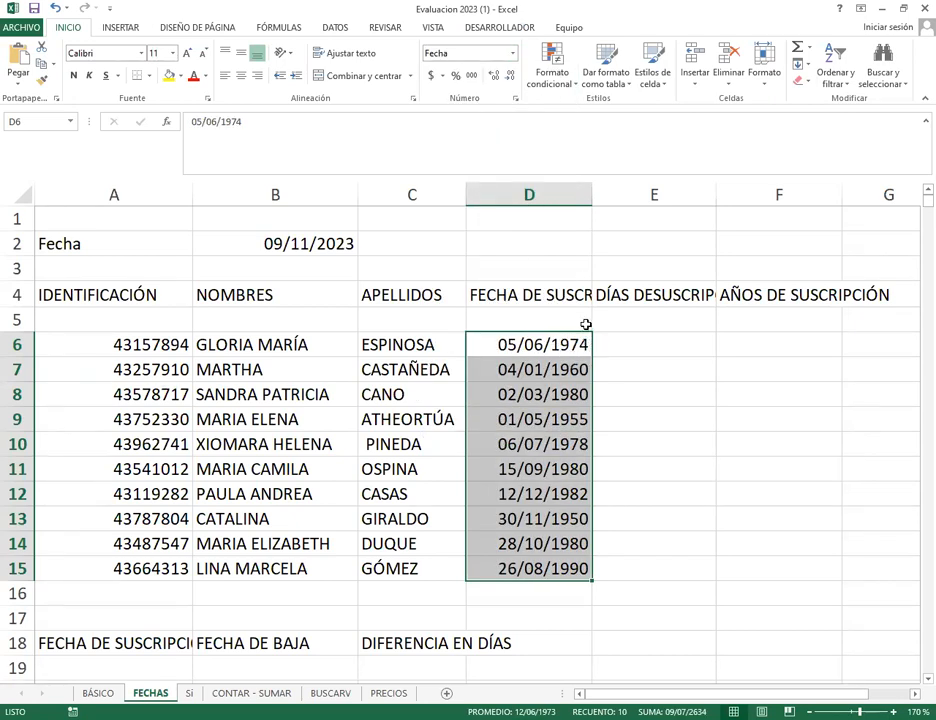
Change the date format of D6:D15 to the first 14/03/12 type, with two-digit day and year
left_click(512, 53)
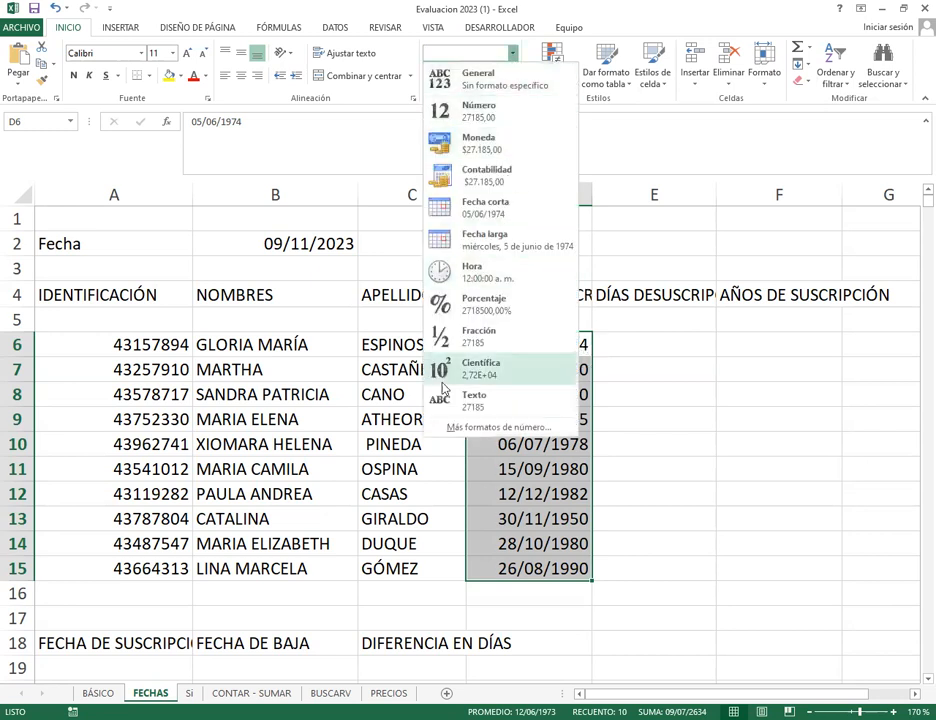
left_click(516, 432)
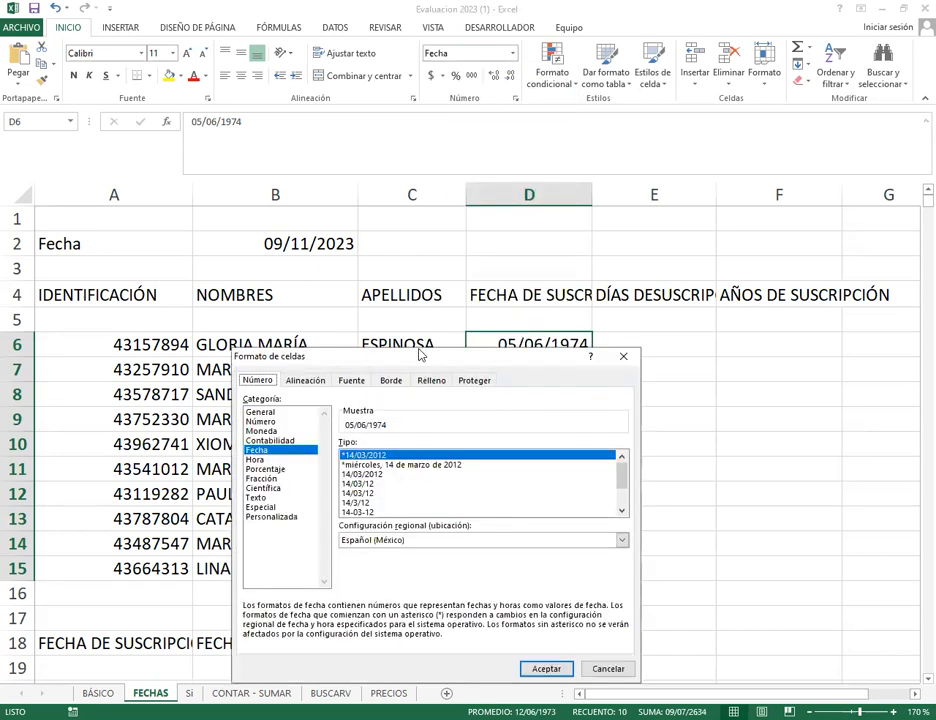
left_click_drag(420, 355, 412, 280)
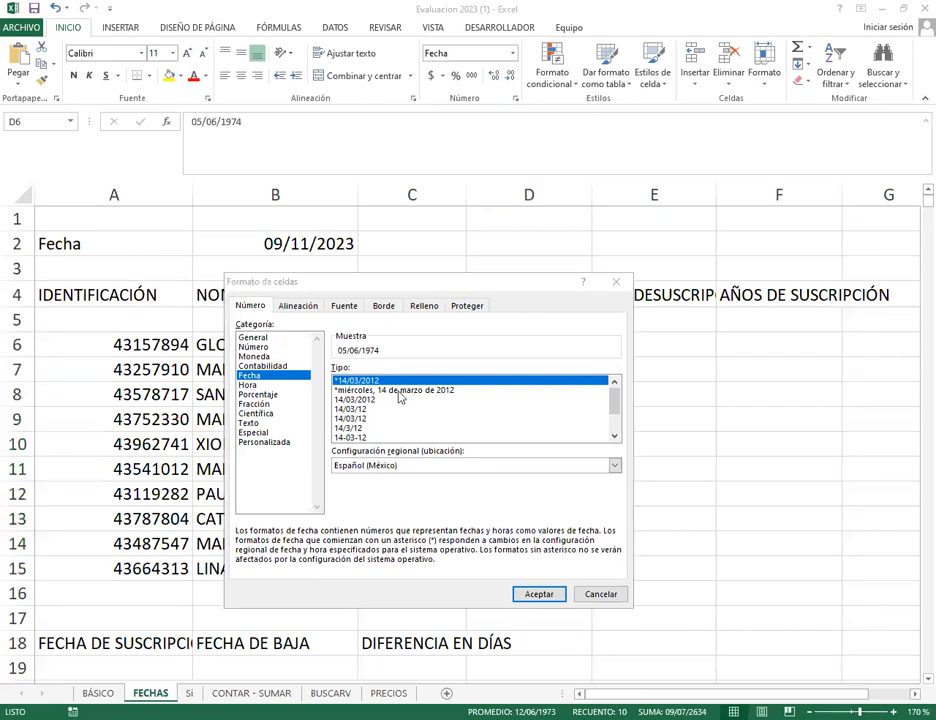
mouse_move(385, 397)
left_mouse_down()
mouse_move(392, 418)
mouse_move(335, 425)
left_mouse_up()
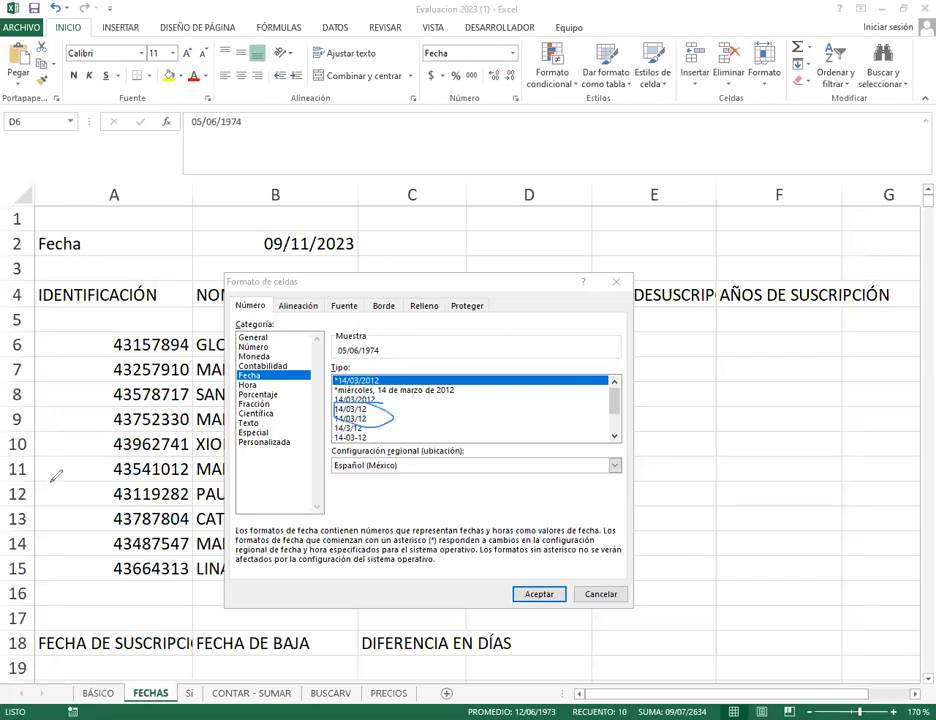
left_click(352, 409)
left_click(539, 594)
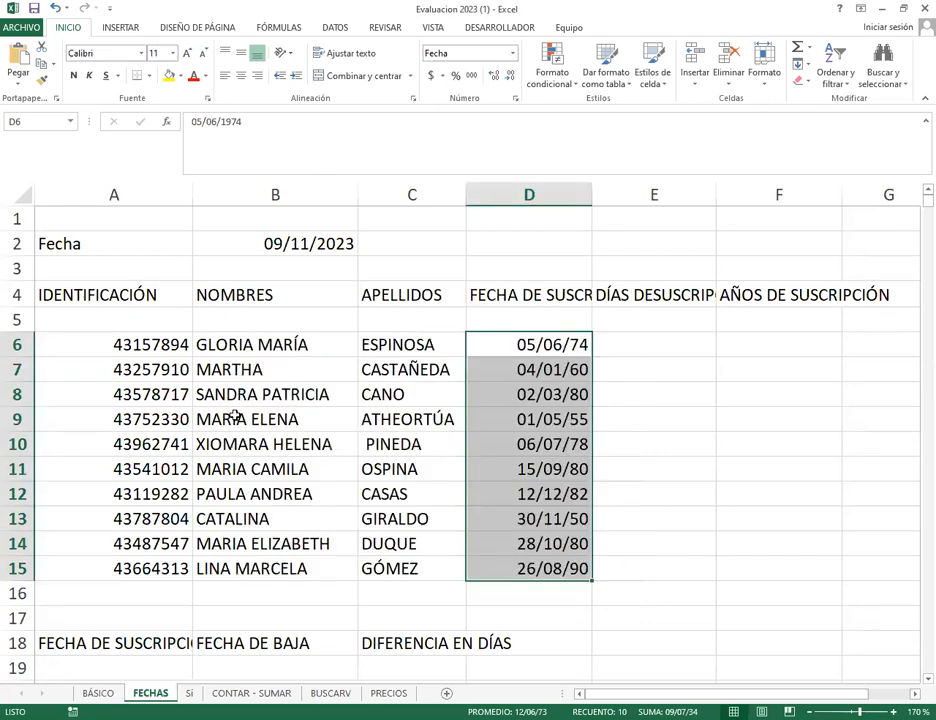
Format the subscription and cancellation dates in A20:B29 as Fecha, using the second 14/03/12 type
scroll(417, 569, "down", 3)
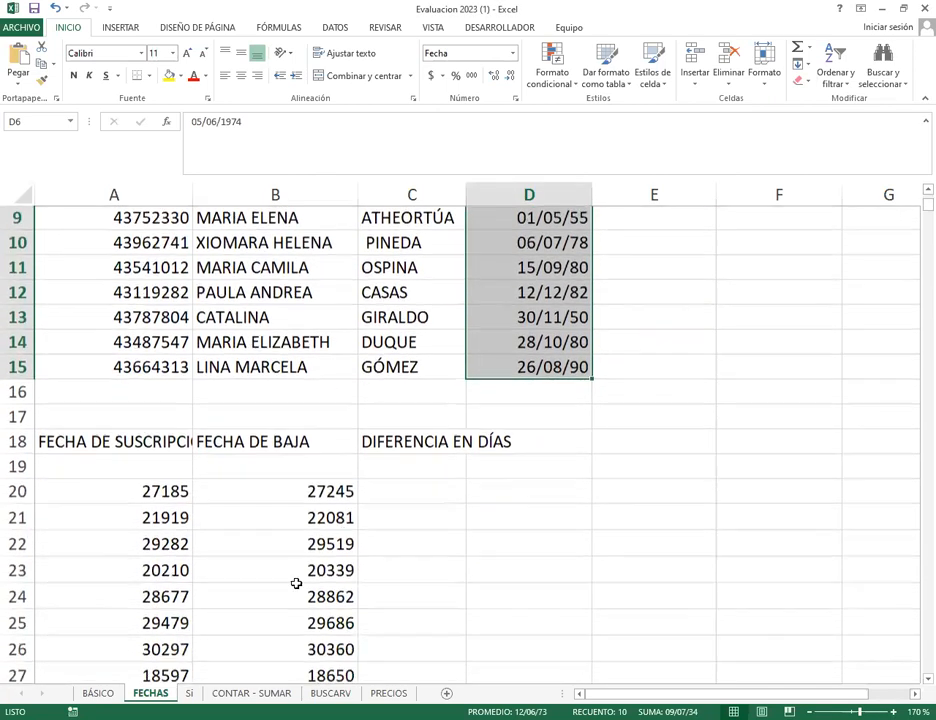
left_click_drag(150, 467, 274, 591)
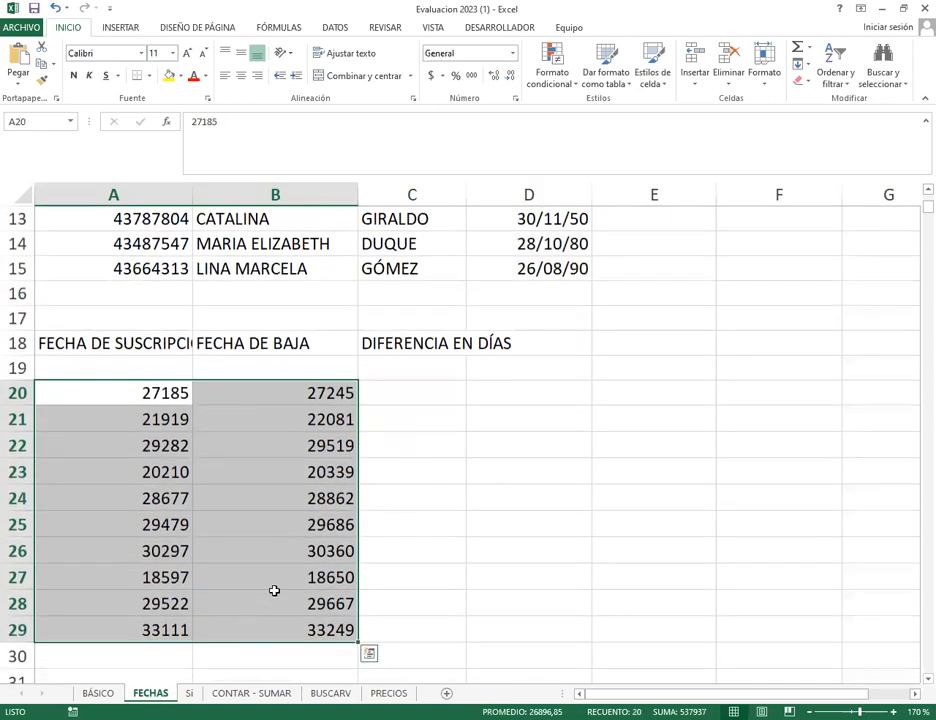
left_click(512, 54)
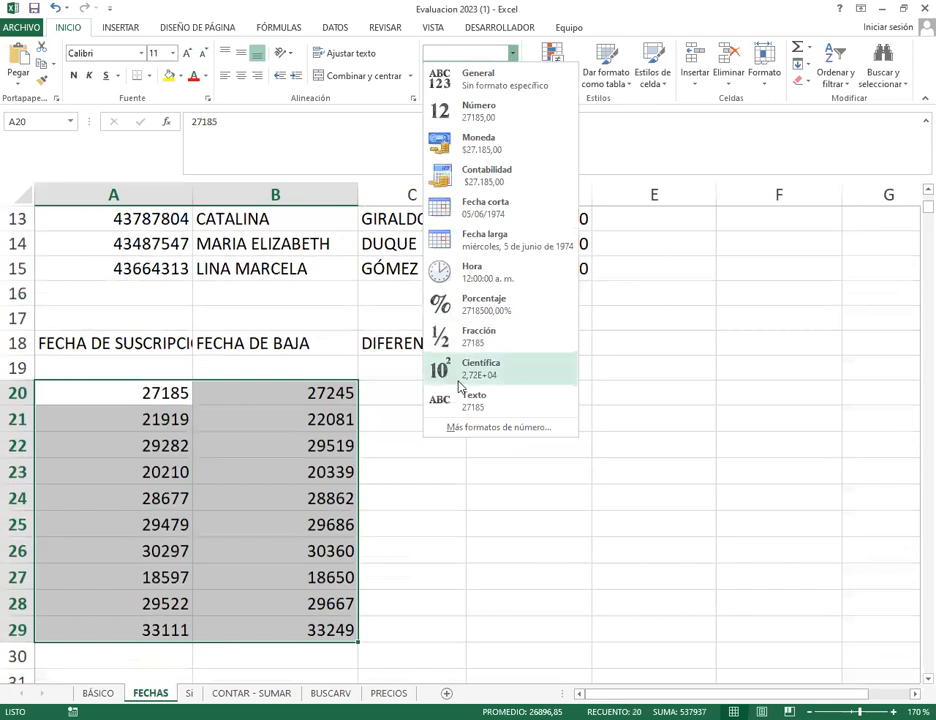
left_click(488, 427)
left_click(250, 375)
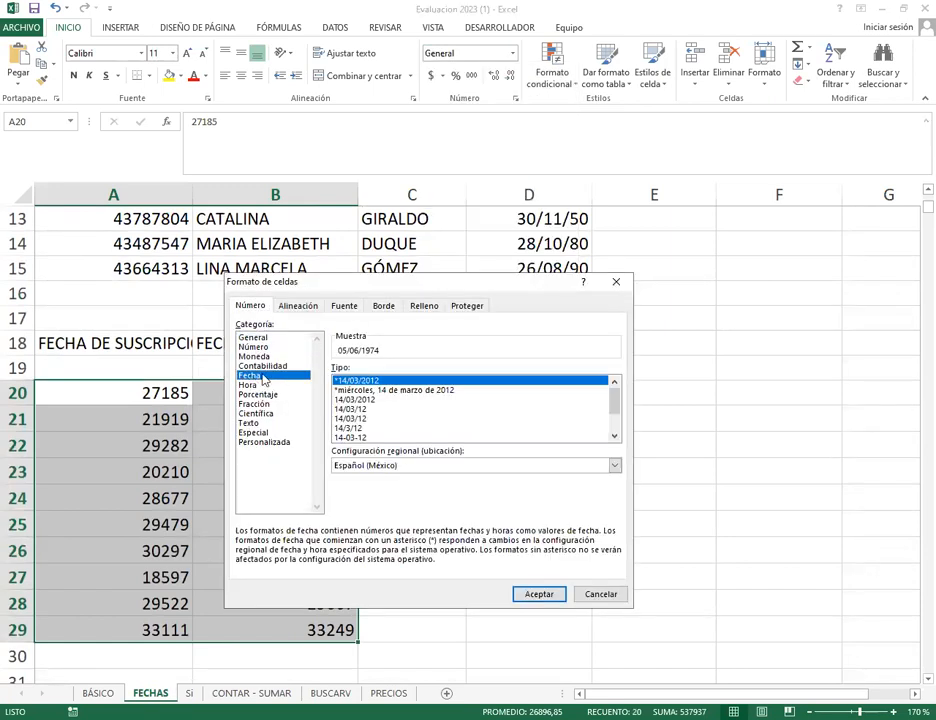
left_click(365, 418)
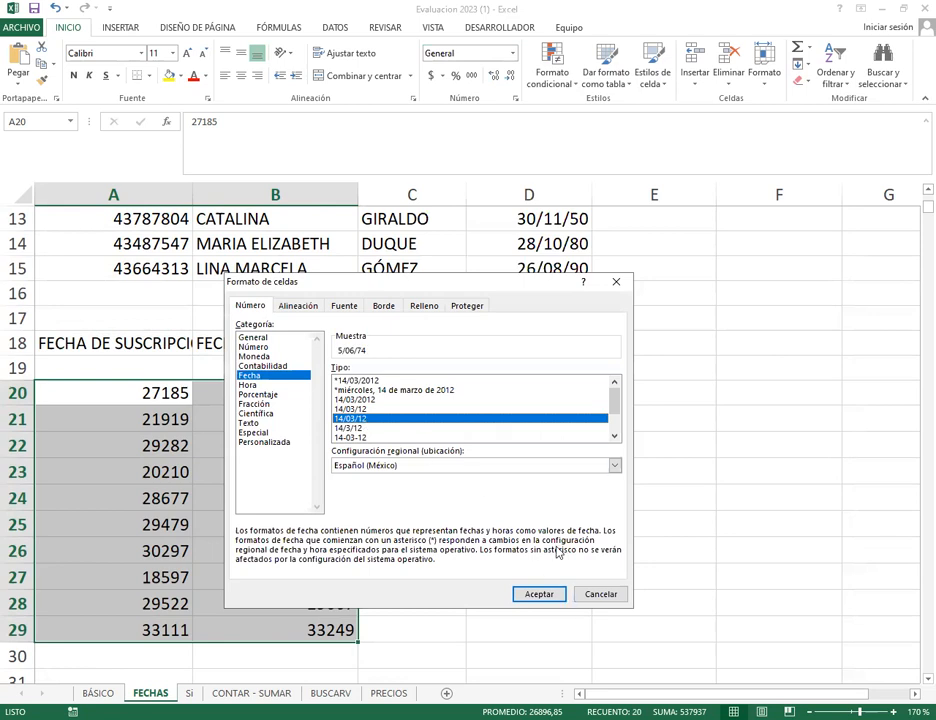
left_click(541, 595)
scroll(445, 505, "up", 3)
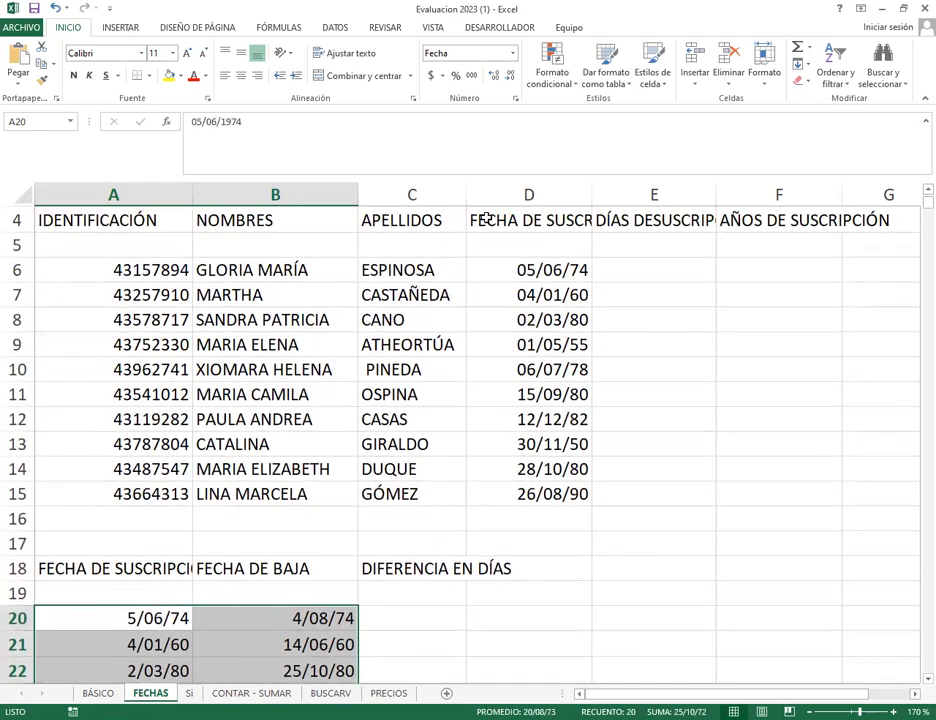
scroll(484, 186, "up", 1)
scroll(484, 186, "down", 2)
scroll(480, 188, "up", 2)
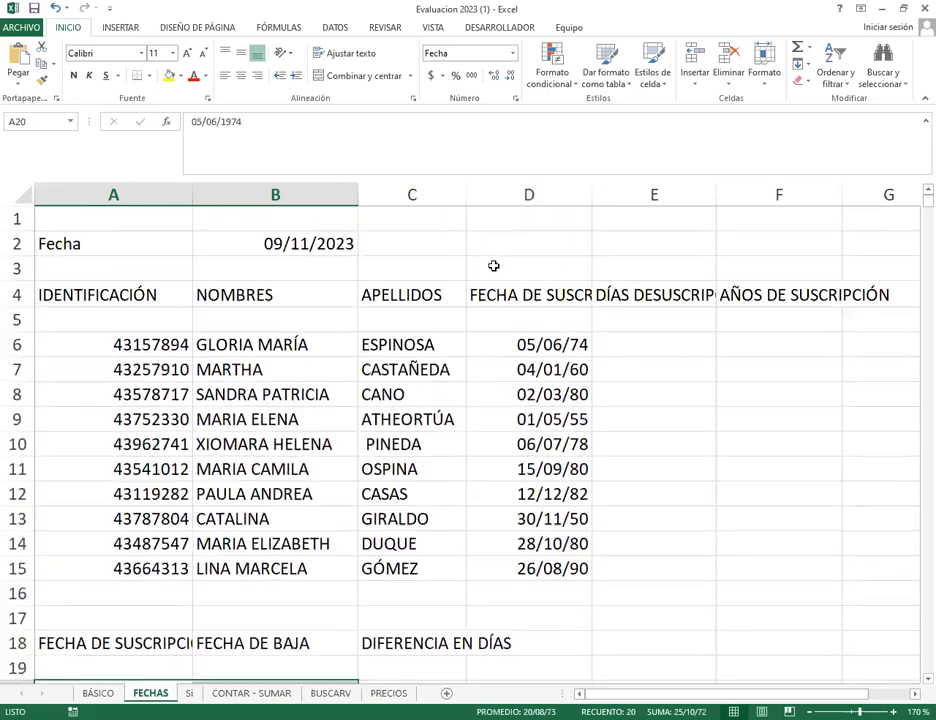
left_click(488, 346)
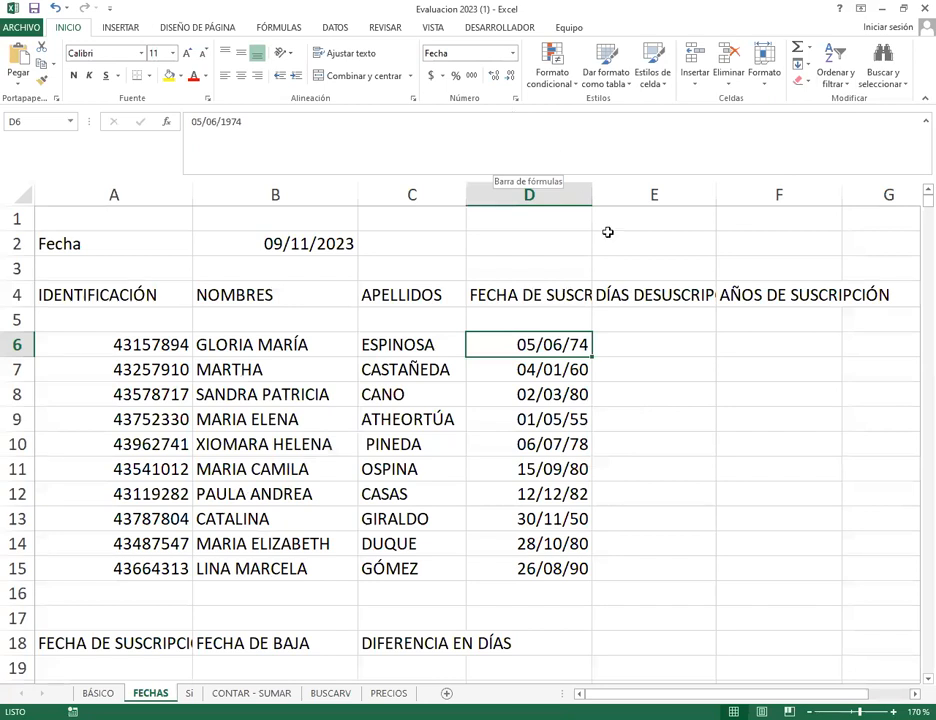
left_click(601, 360)
left_click(566, 298)
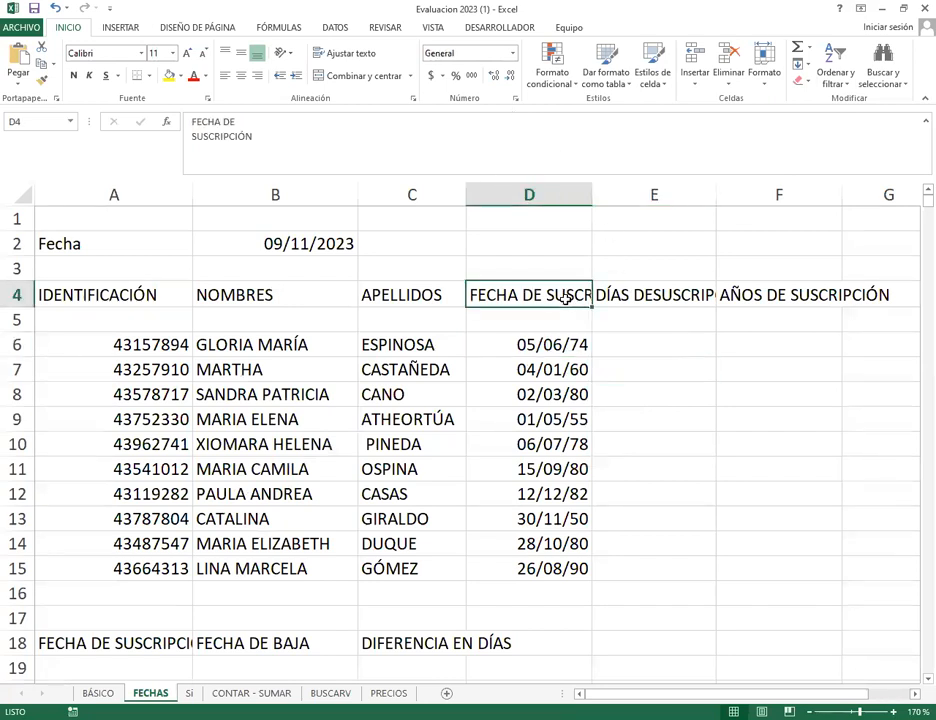
Wrap the text of the headers in A4:F4 and increase row 4's height to fit two lines
left_click_drag(773, 290, 136, 287)
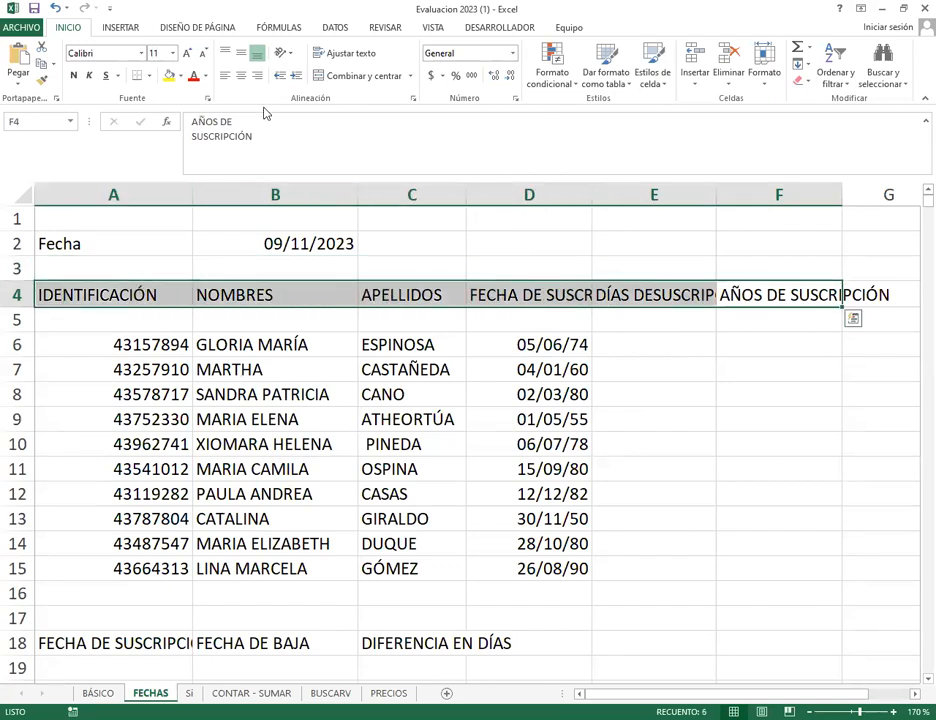
left_click(727, 69)
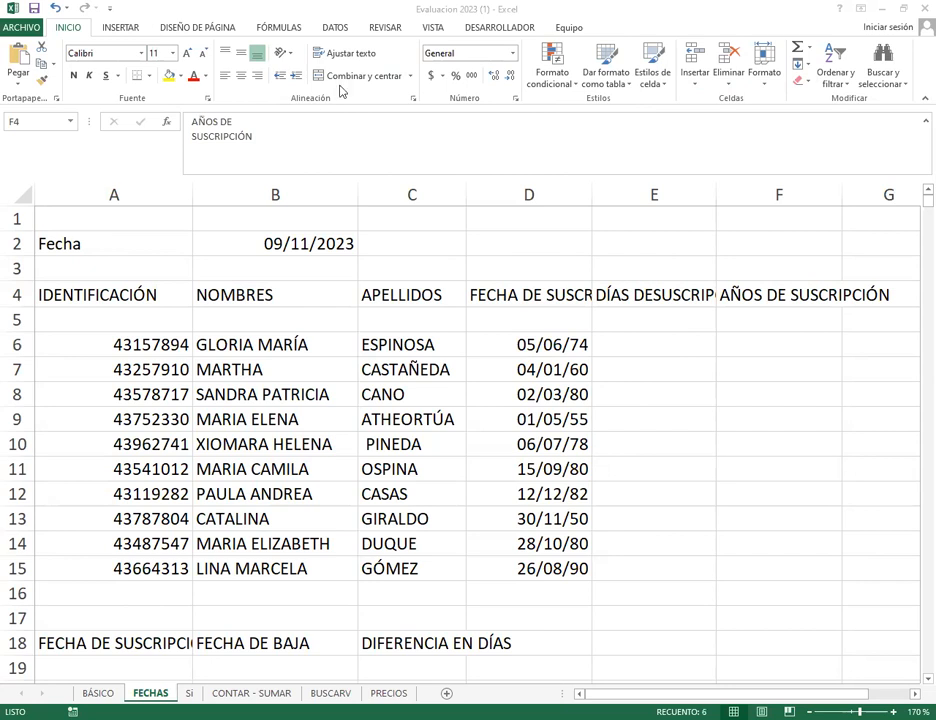
left_click(349, 56)
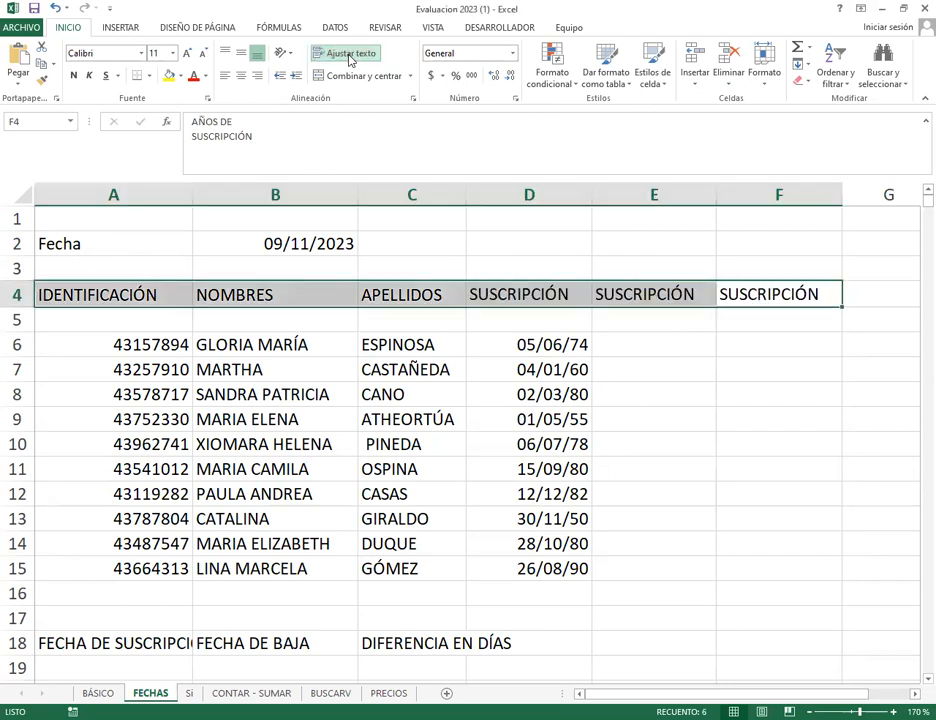
left_click(441, 316)
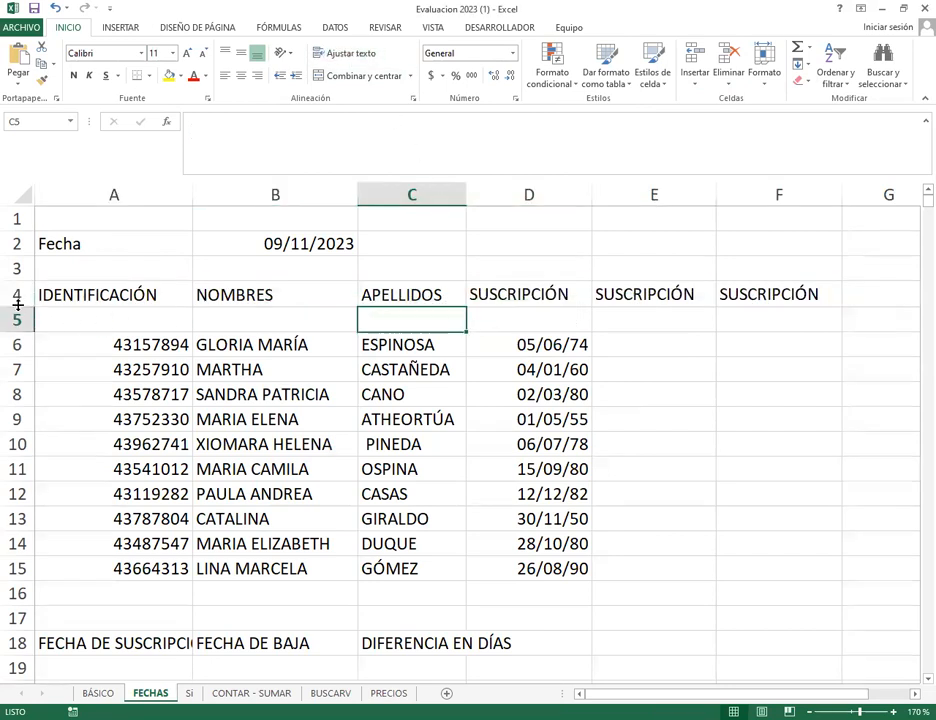
left_click_drag(19, 305, 20, 328)
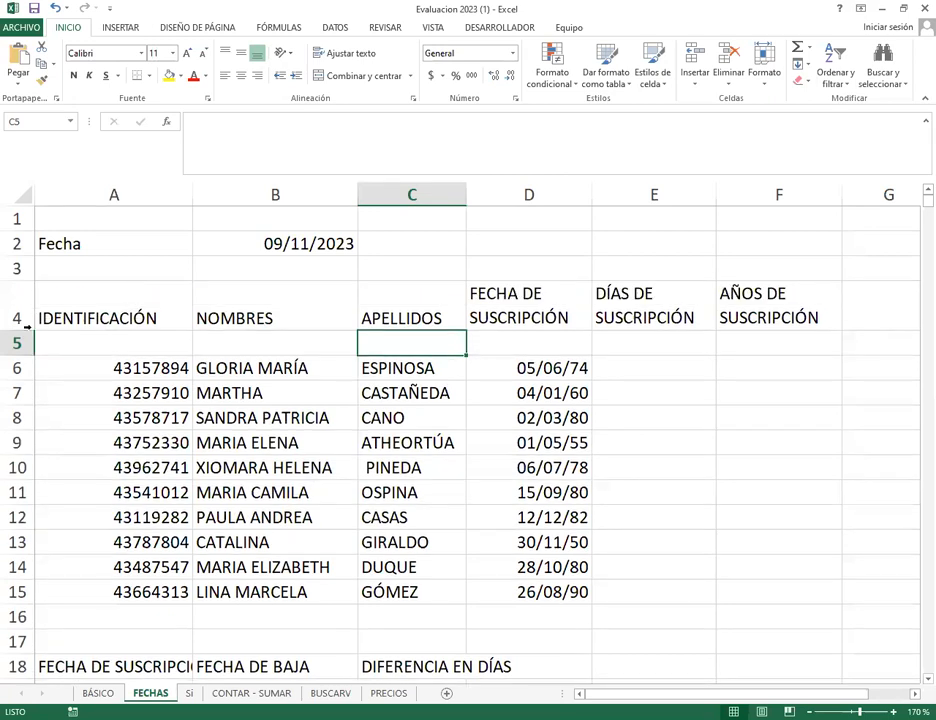
Center the headers in A4:F4 horizontally and align them vertically to the middle
left_click_drag(150, 292, 743, 285)
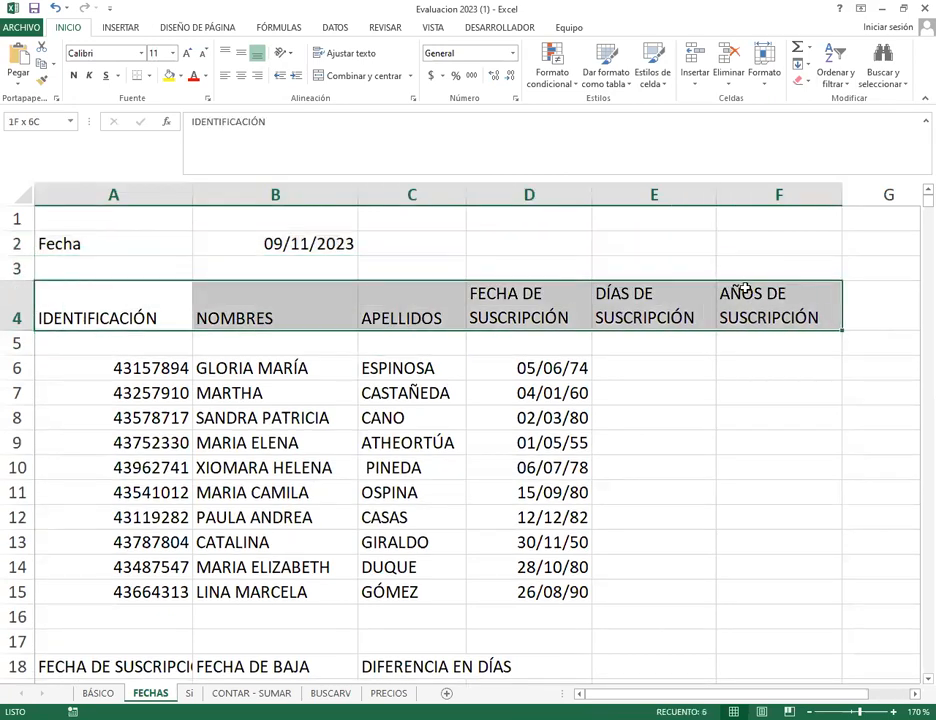
left_click(241, 75)
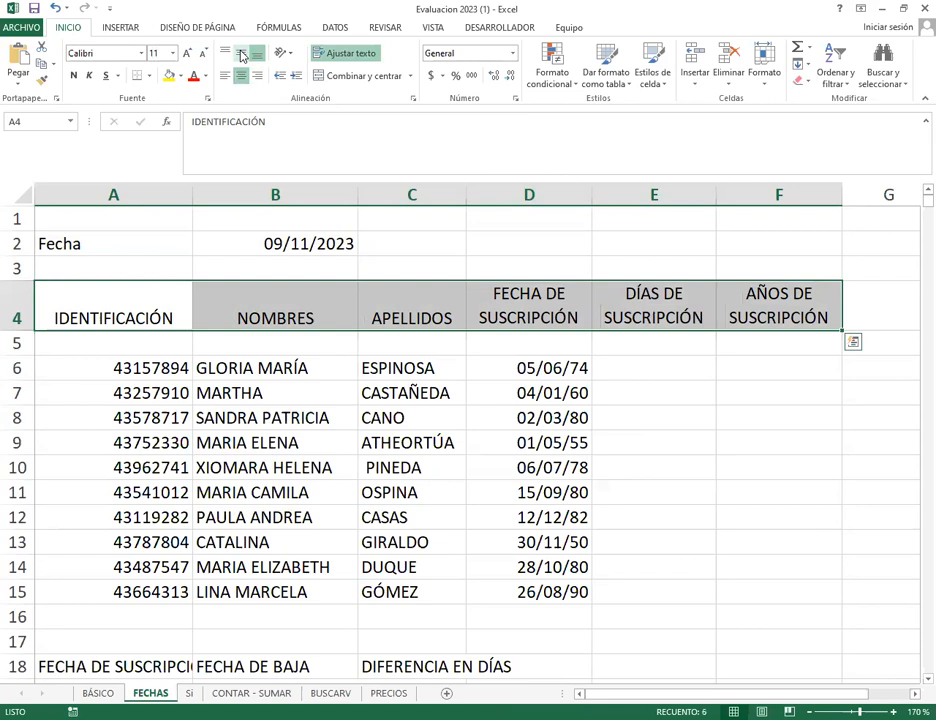
left_click(241, 52)
left_click(478, 414)
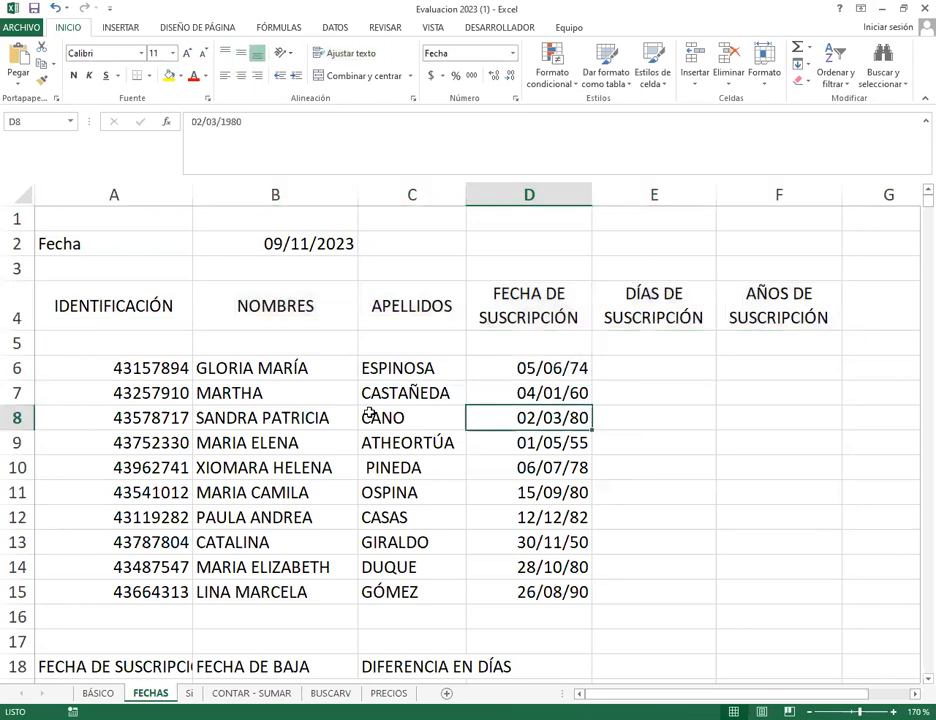
Build a formula in E6 that subtracts the subscription date in D6 from today's date in B2
left_click(618, 366)
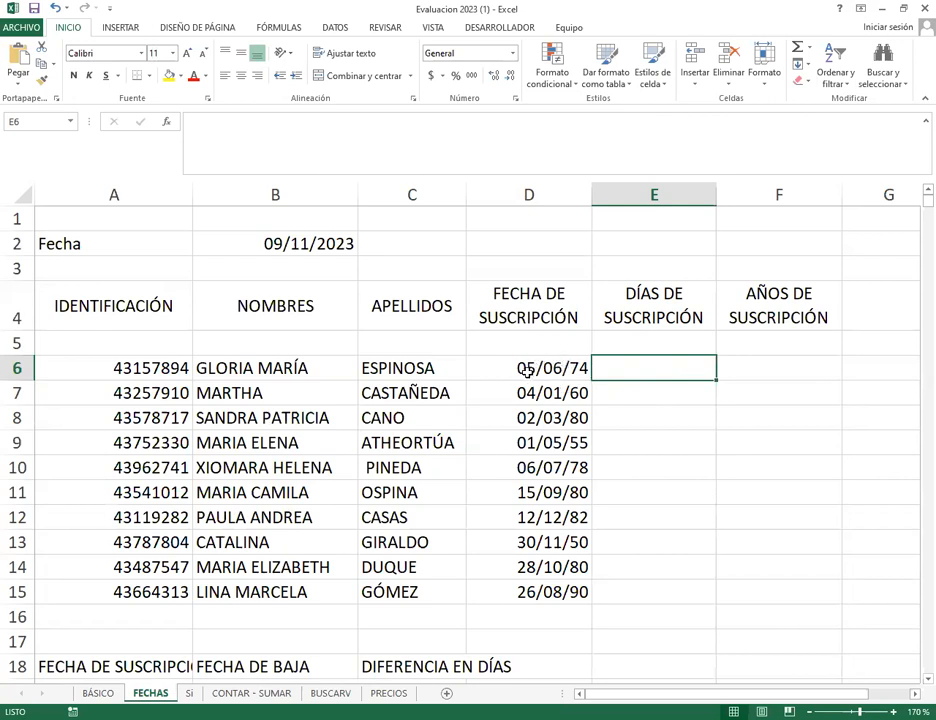
left_click(275, 245)
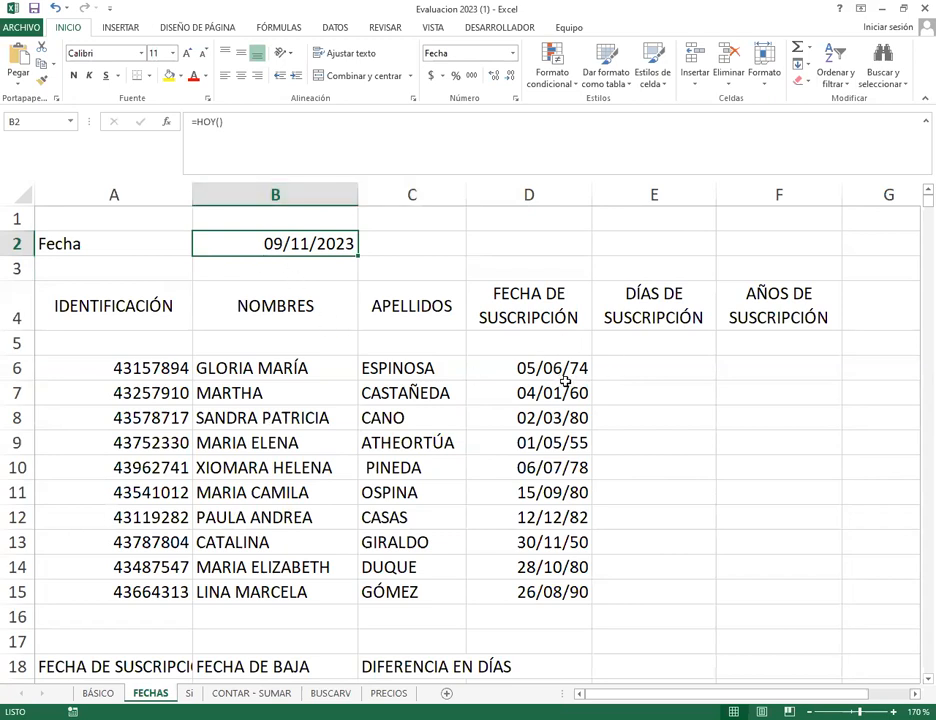
left_click(626, 369)
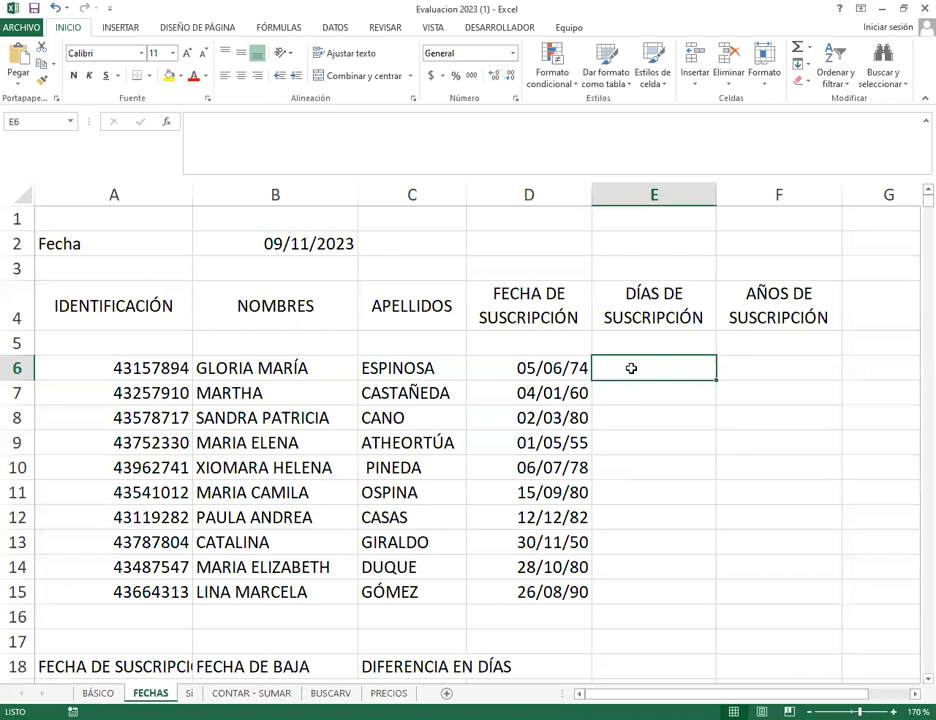
type("=")
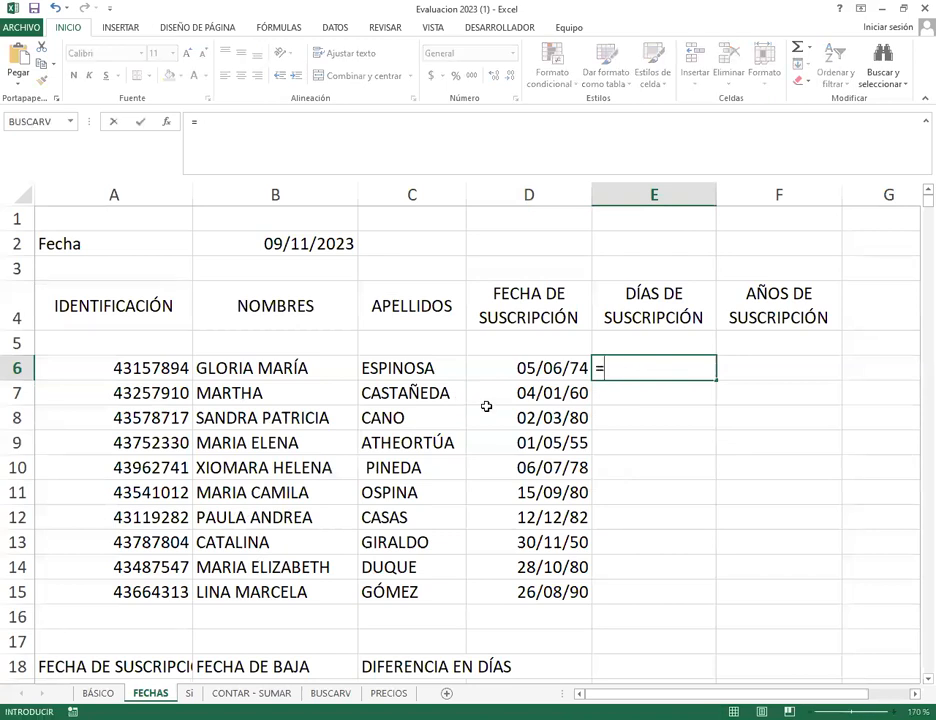
left_click(288, 245)
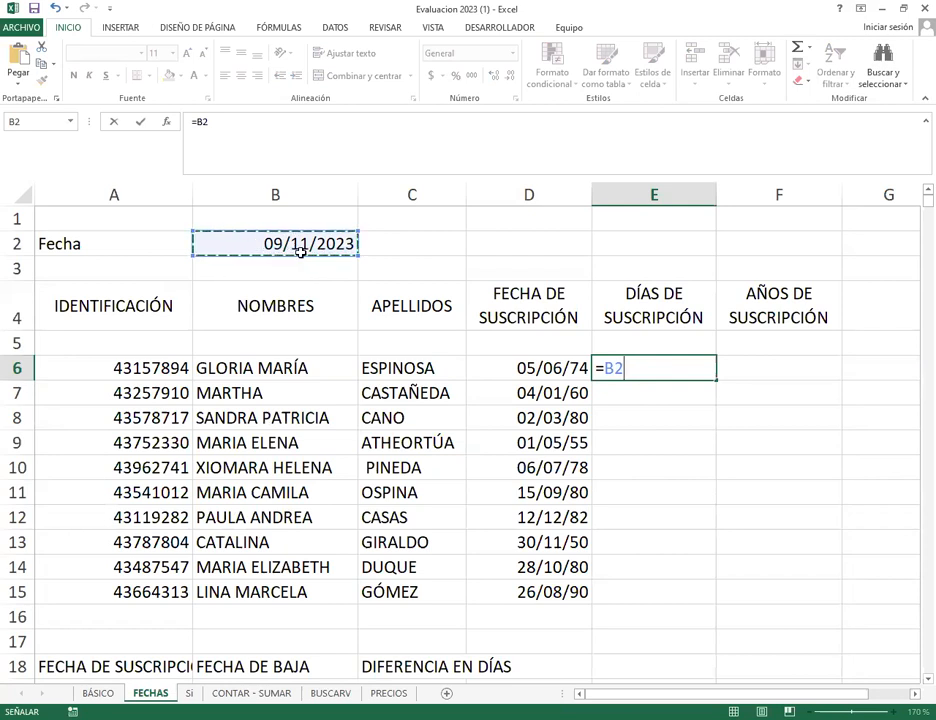
type("-")
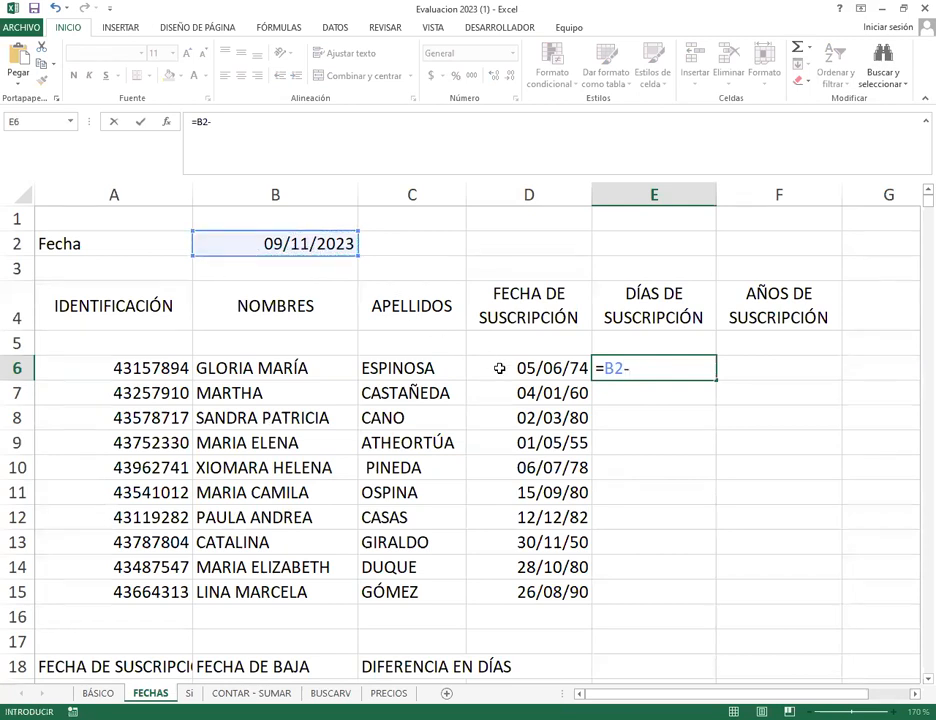
left_click(542, 368)
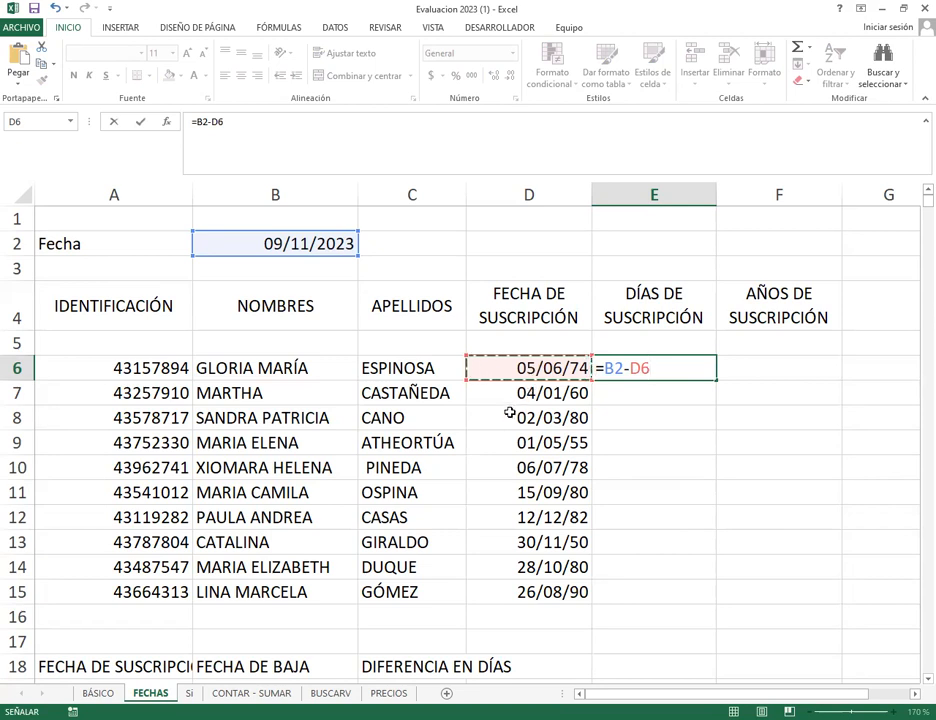
Make the B2 reference absolute so E6 holds =$B$2-D6, and fill the formula down to E15
left_click(614, 368)
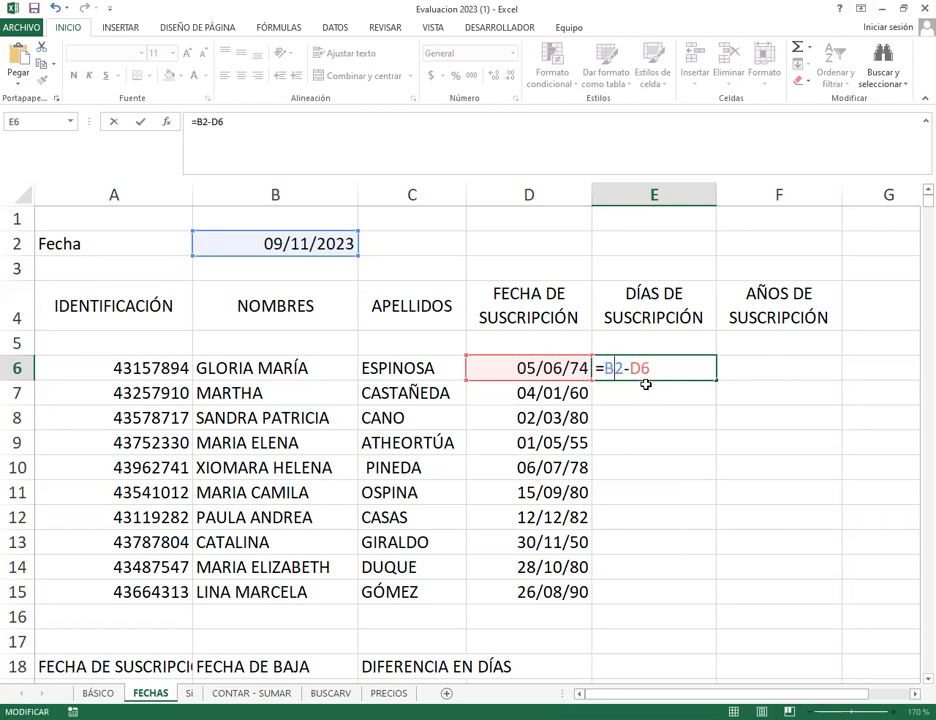
key("F4")
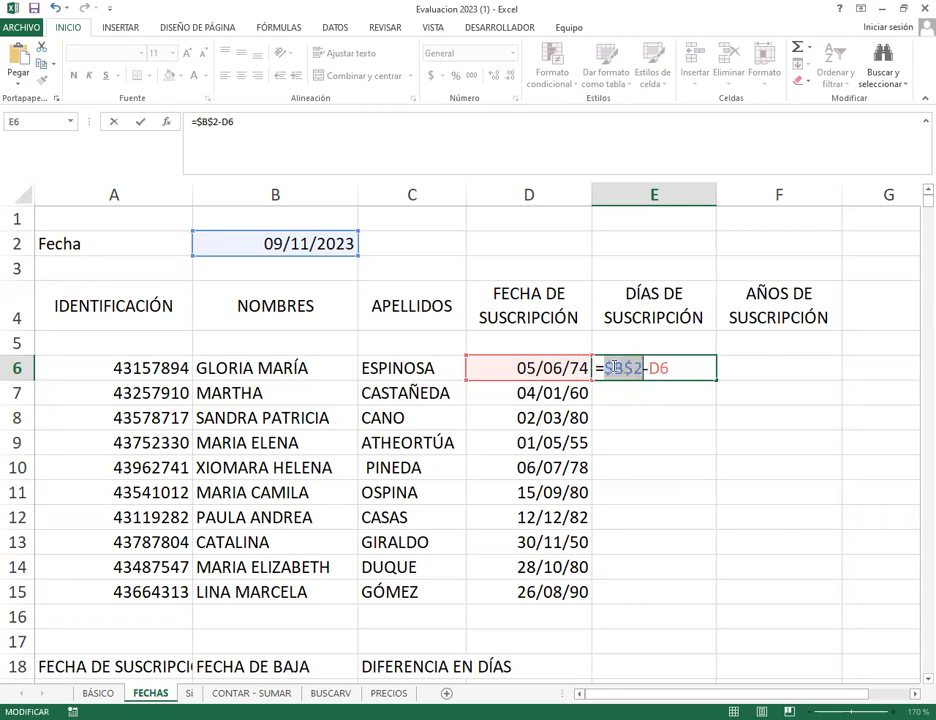
left_click(650, 368)
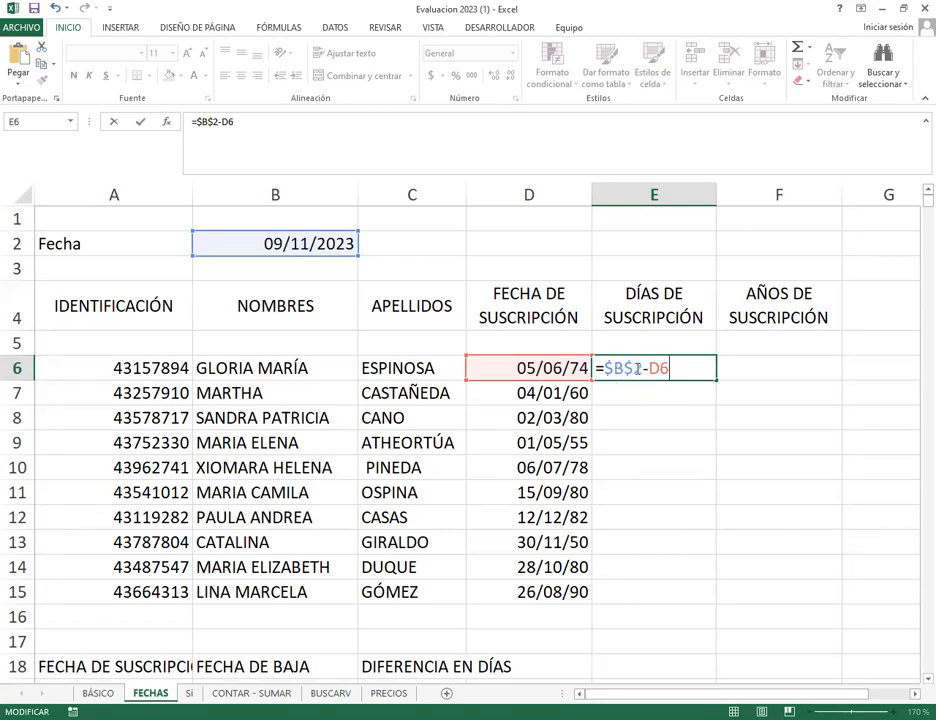
key("Return")
left_click(706, 372)
left_click_drag(717, 380, 685, 599)
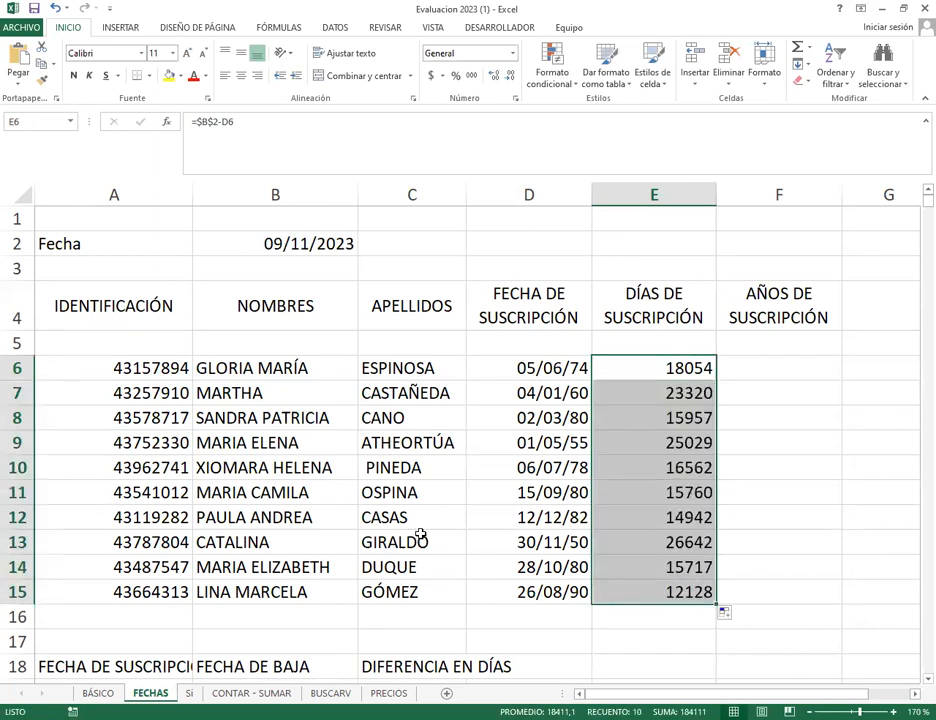
Enter the formula =SIFECHA(E6;$B$2;"Y") in F6 under AÑOS DE SUSCRIPCIÓN
left_click(771, 366)
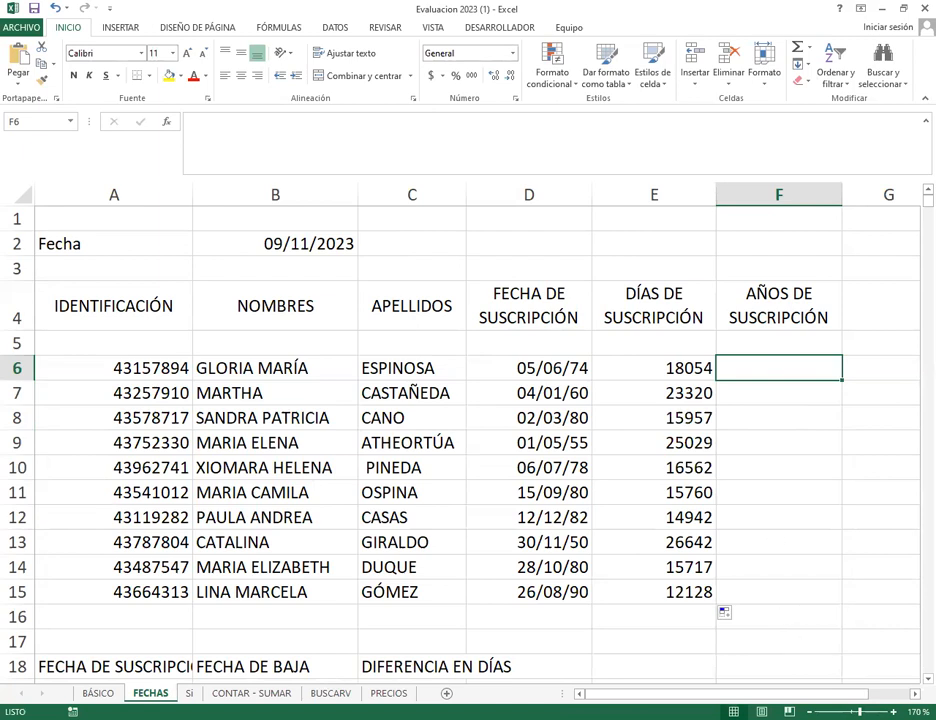
scroll(869, 689, "right", 1)
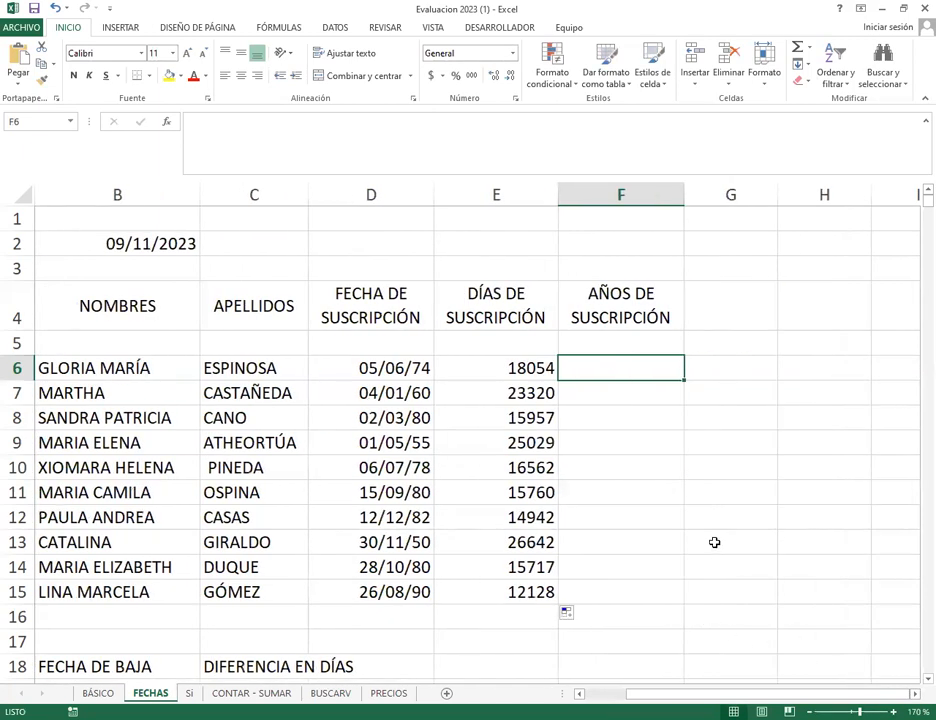
type("=s")
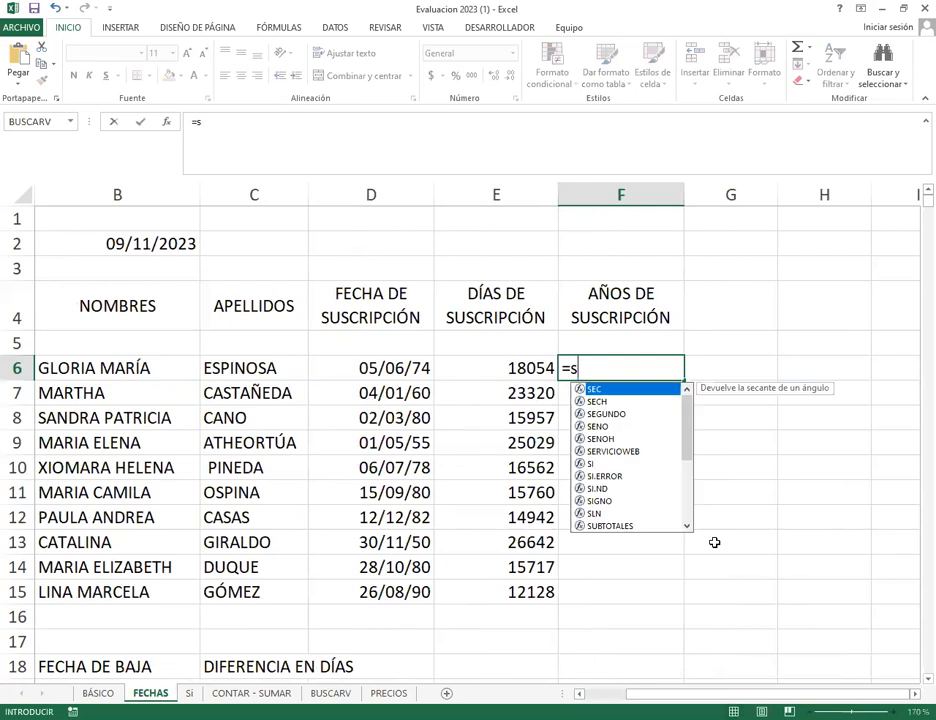
key("BackSpace")
type("SIFECHA")
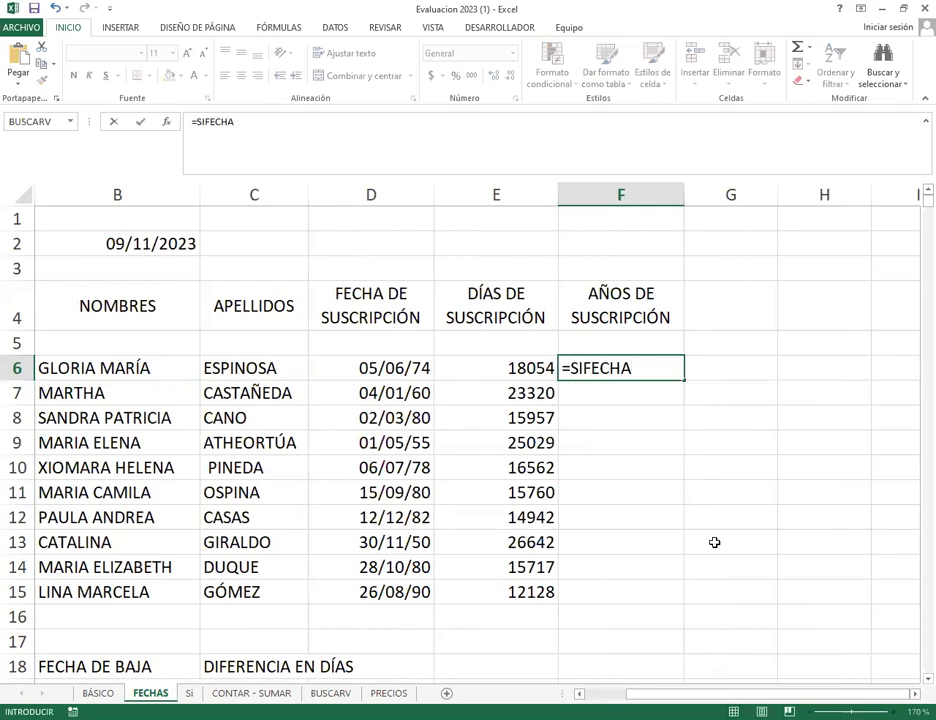
type("(")
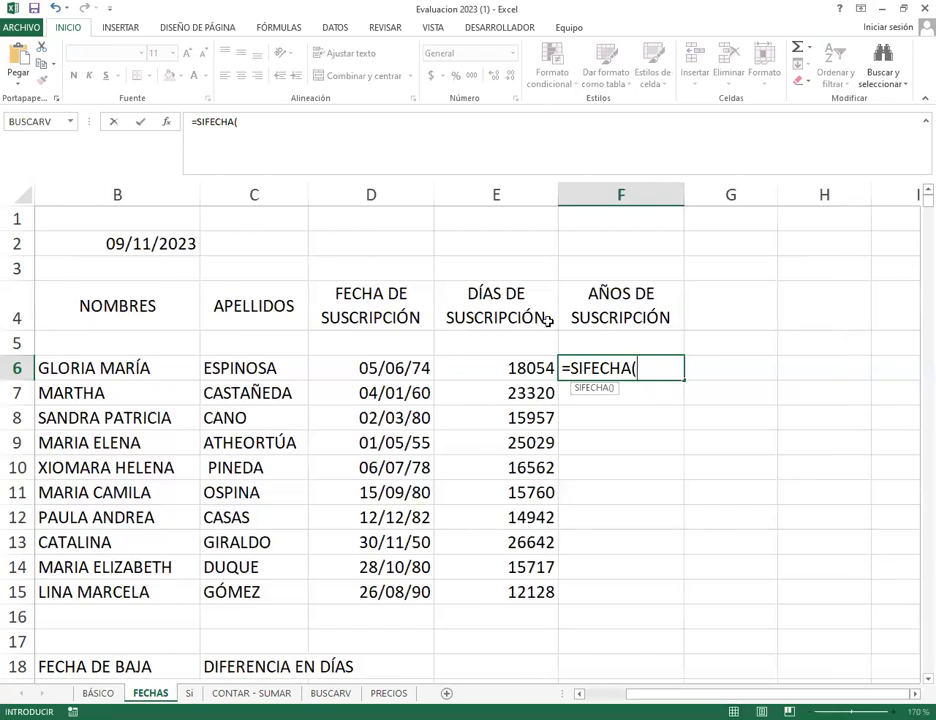
left_click(511, 370)
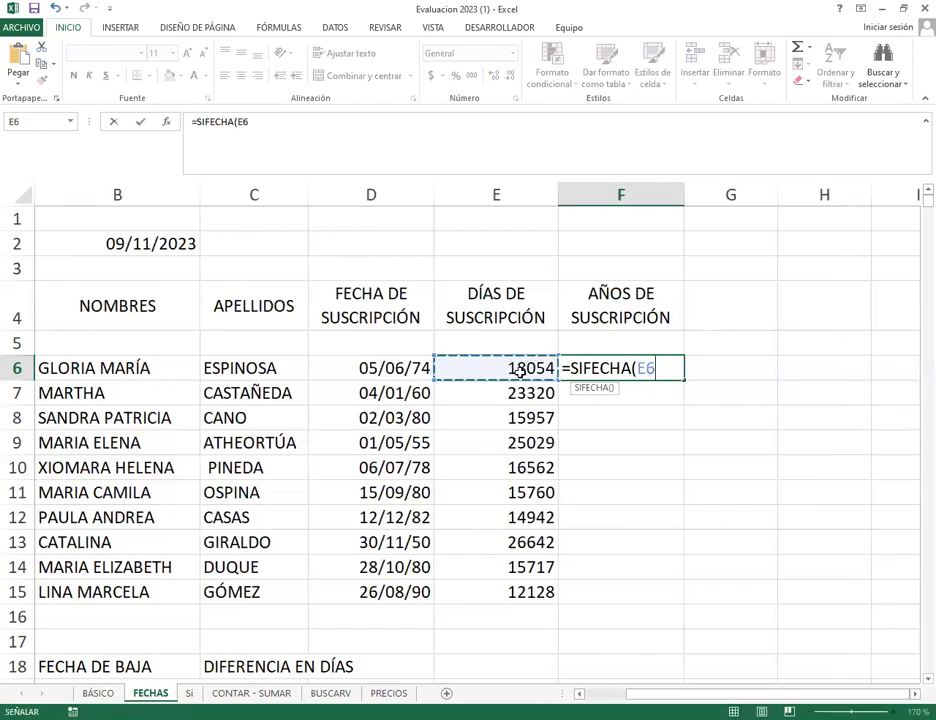
type(";")
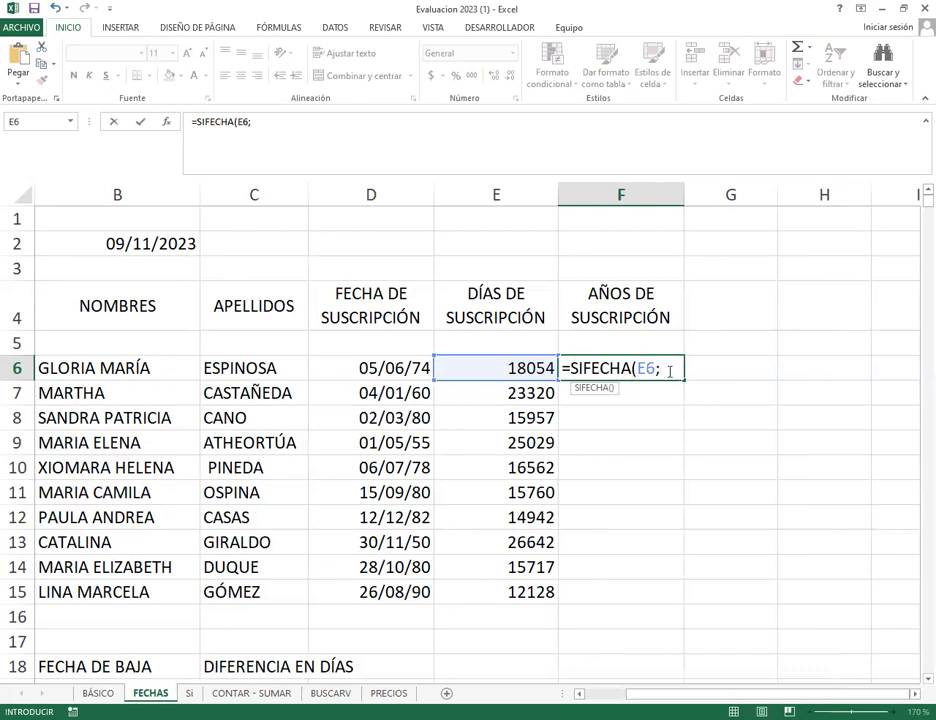
left_click(131, 250)
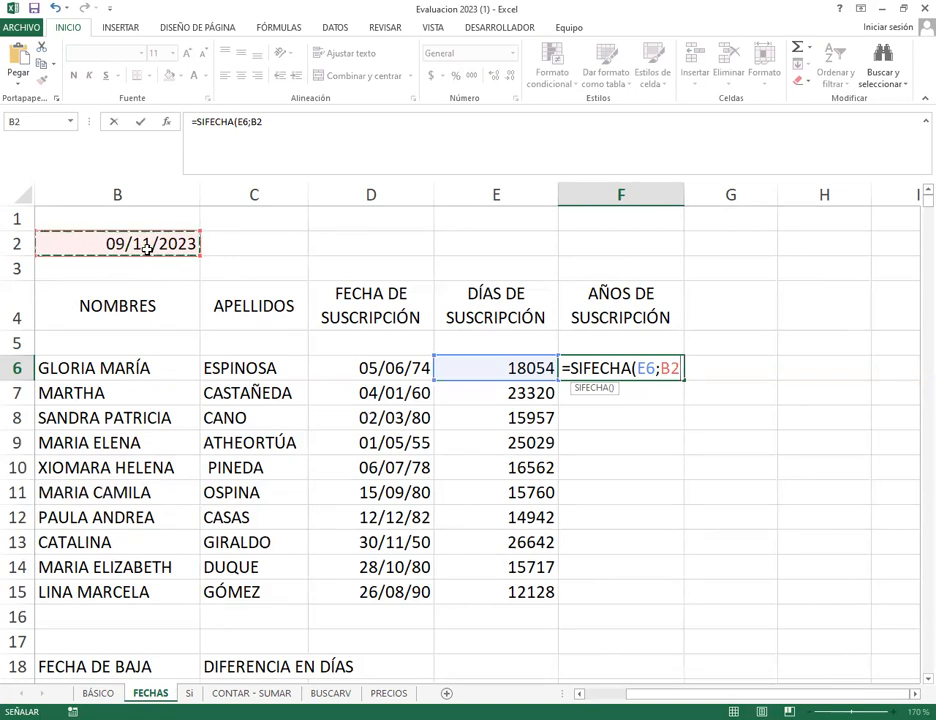
key("F4")
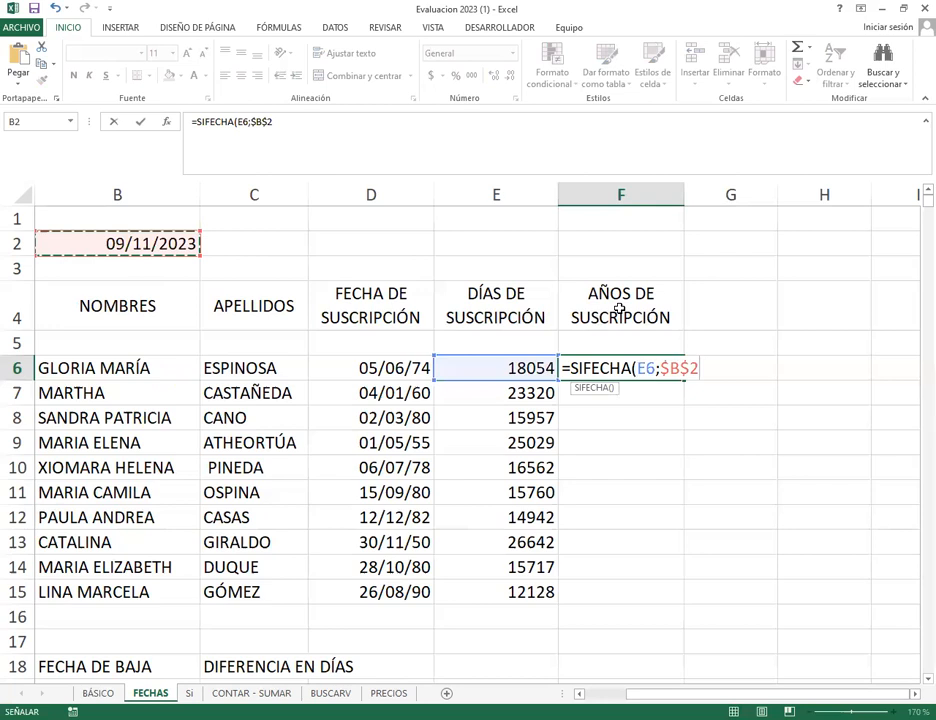
type(";")
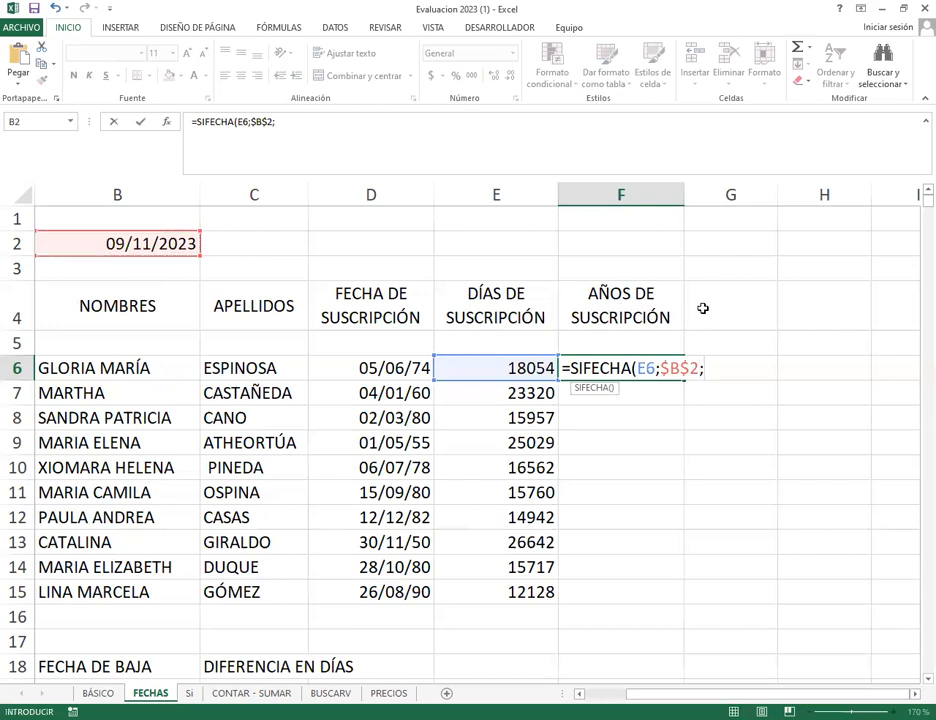
type("\"Y")
key("Return")
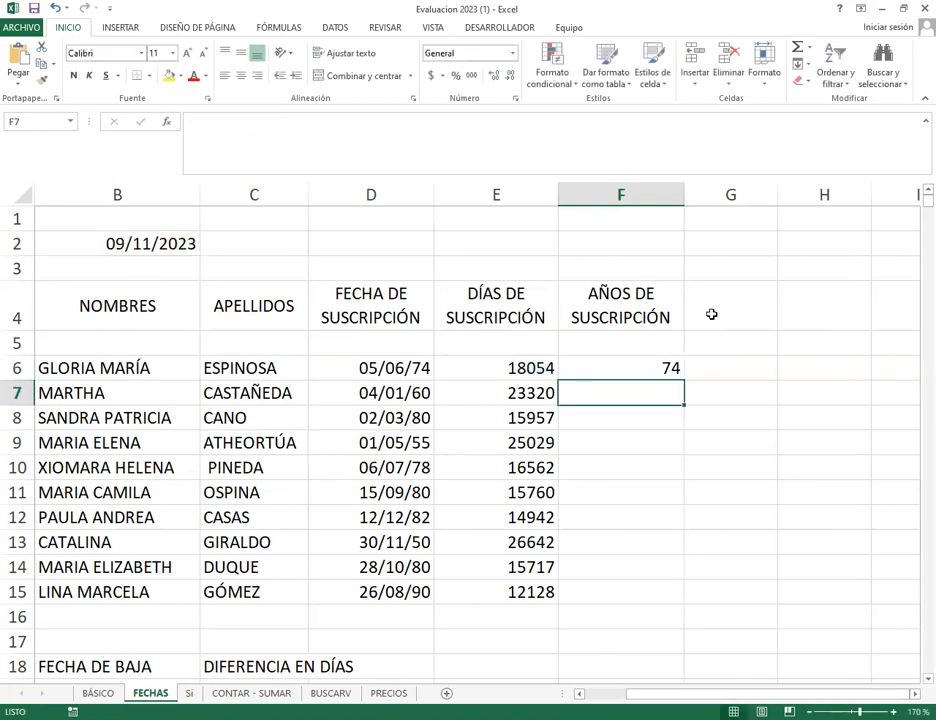
Fill the SIFECHA formula from F6 down to F15
left_click(671, 369)
left_click_drag(680, 384, 641, 602)
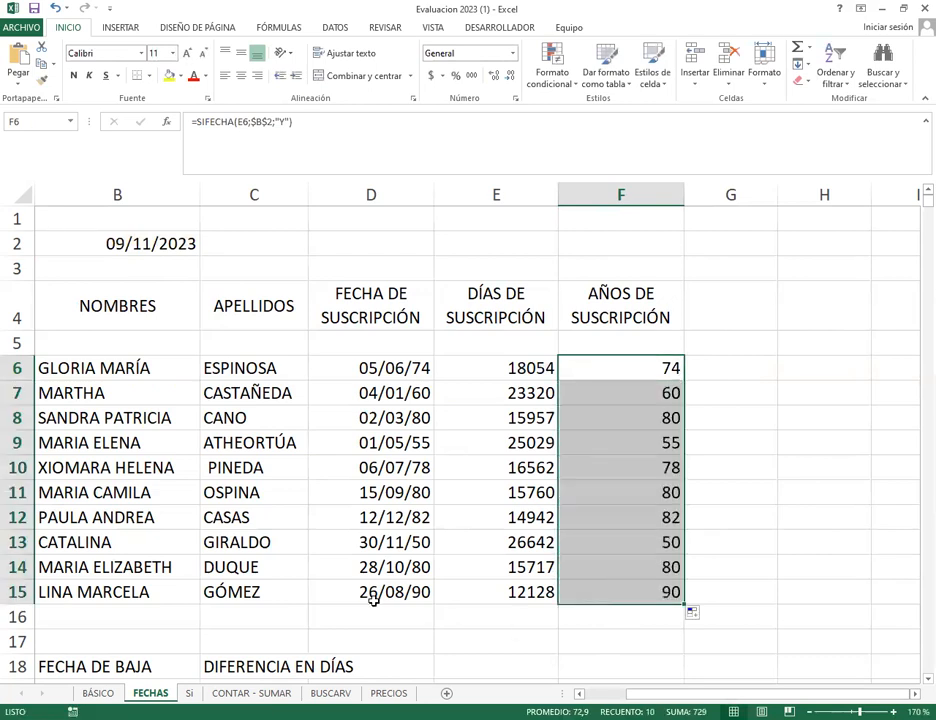
left_click(303, 600)
Widen column A in the lower table so the full FECHA DE SUSCRIPCIÓN header in A18 fits
scroll(239, 601, "down", 3)
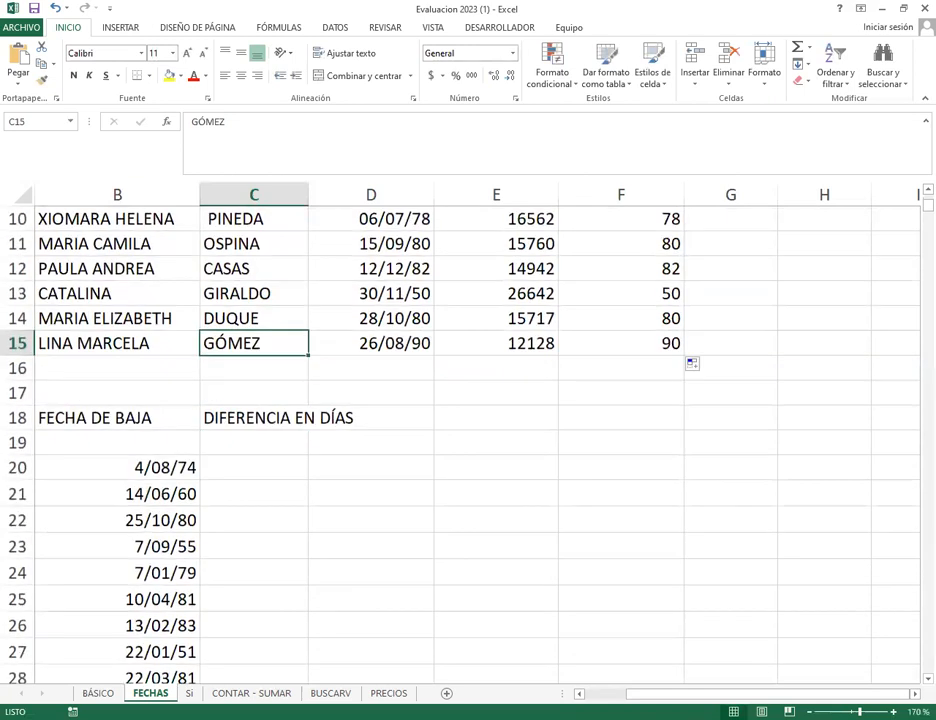
left_click_drag(641, 694, 512, 674)
scroll(491, 633, "down", 2)
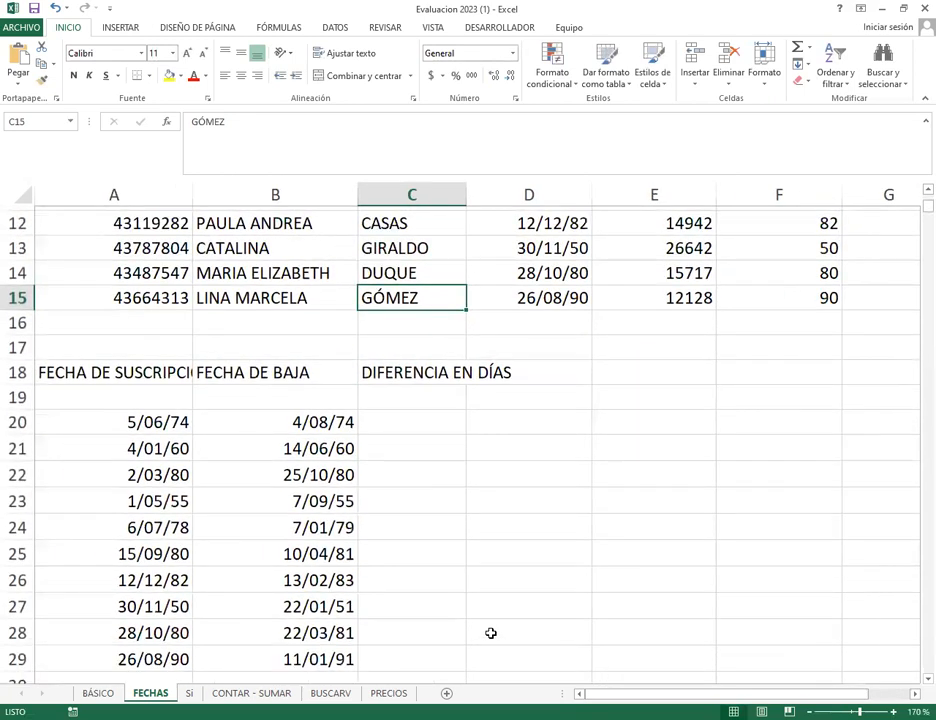
left_click_drag(113, 272, 280, 272)
left_click_drag(275, 344, 250, 318)
left_click_drag(190, 196, 220, 195)
Enter =B20-A20 in C20 to calculate the days between the subscription and cancellation dates
left_click(432, 316)
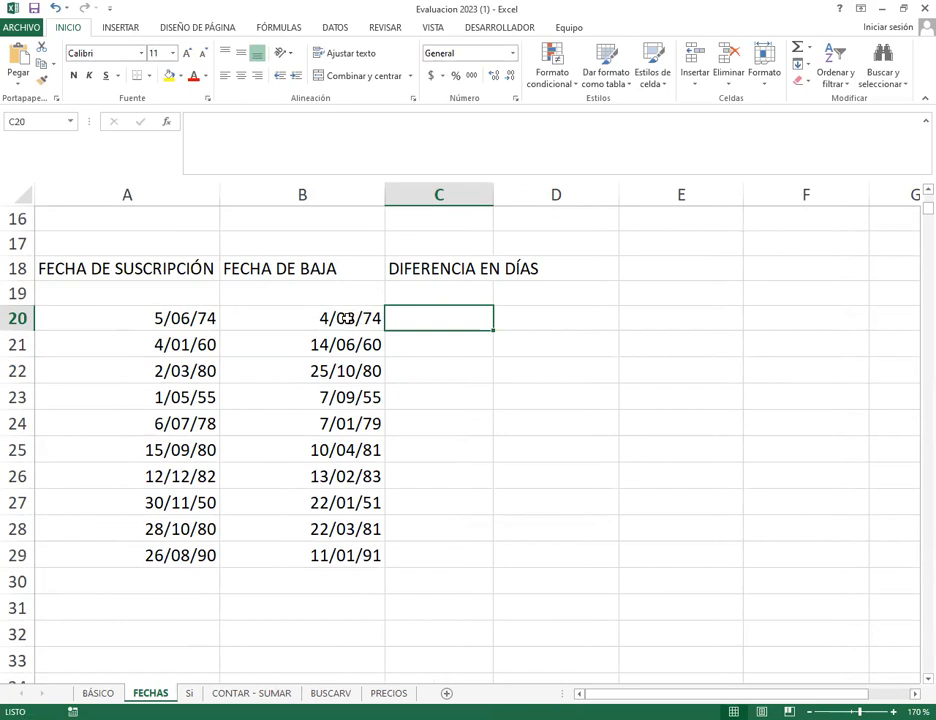
left_click(185, 315)
left_click(445, 317)
type("=")
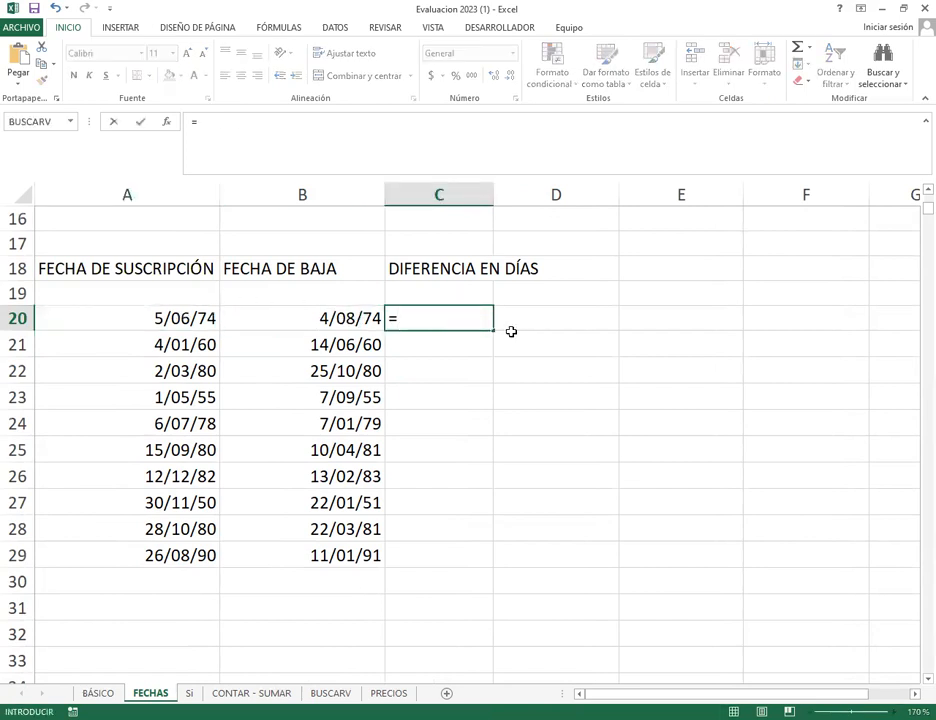
left_click(357, 317)
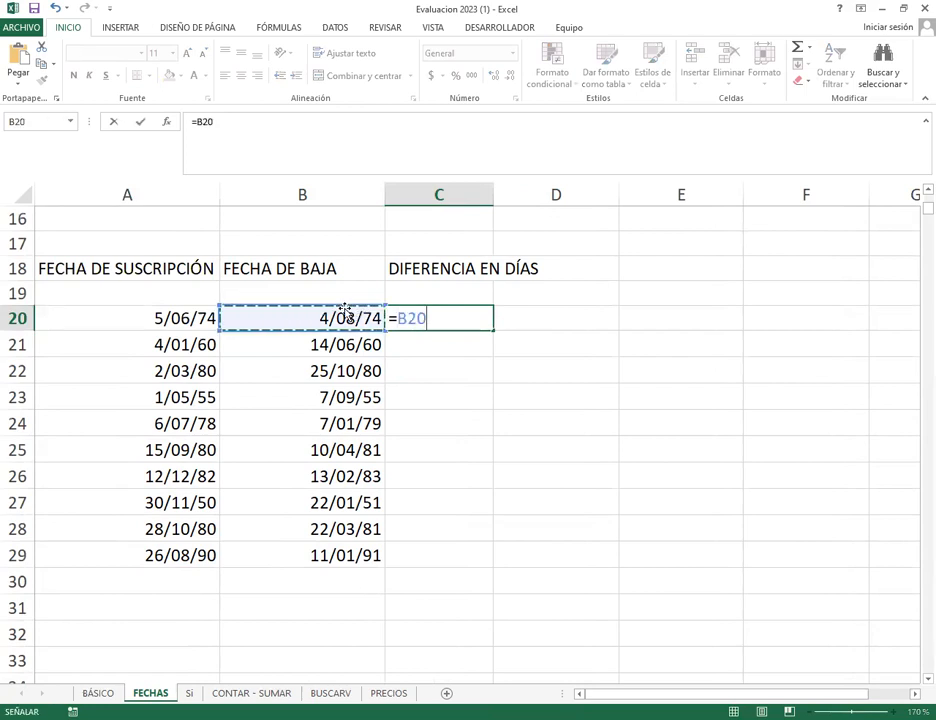
type("-")
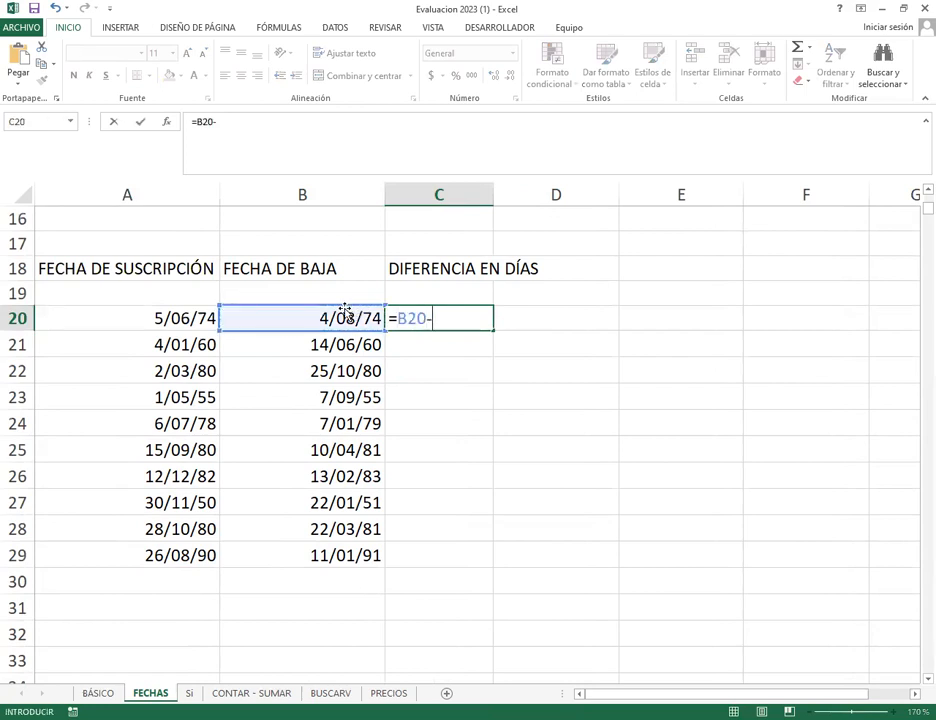
left_click(183, 318)
key("Return")
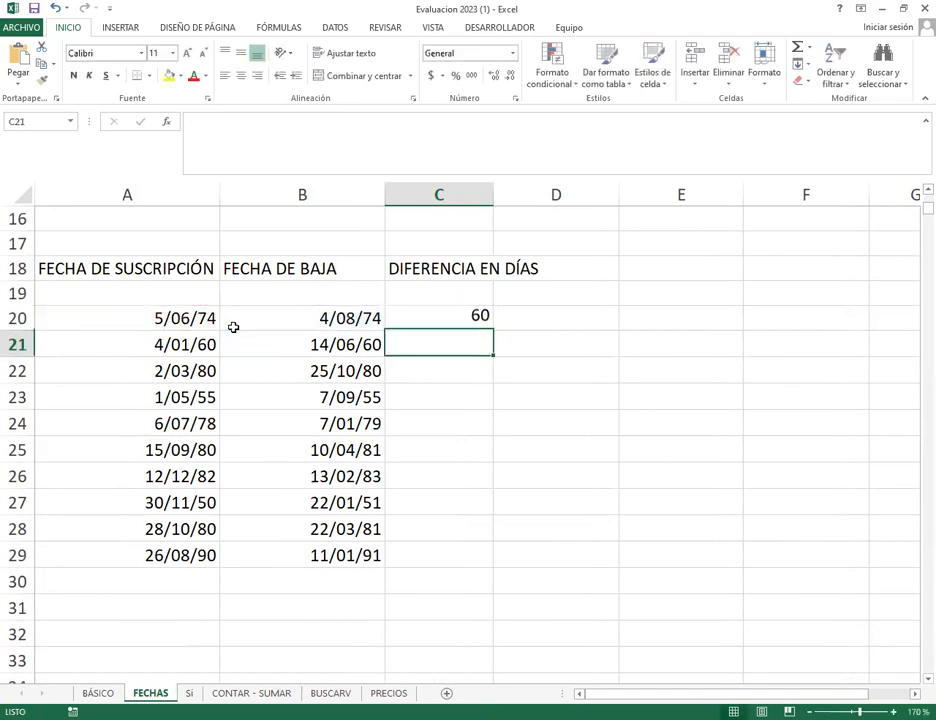
Fill the day-difference formula from C20 down to C29
left_click(478, 322)
left_click_drag(493, 331, 480, 560)
left_click(536, 406)
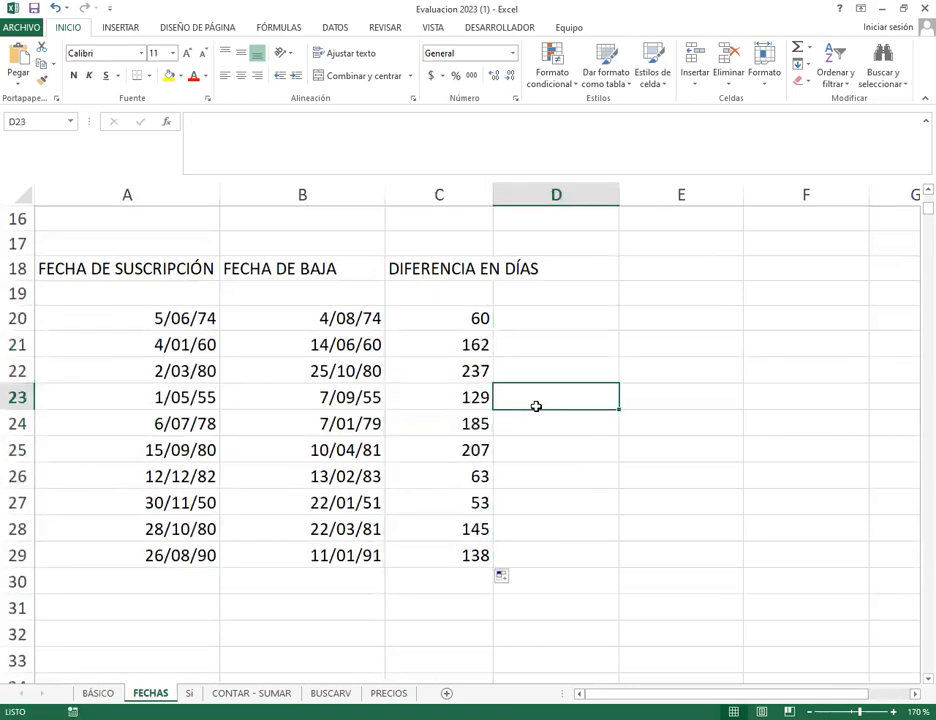